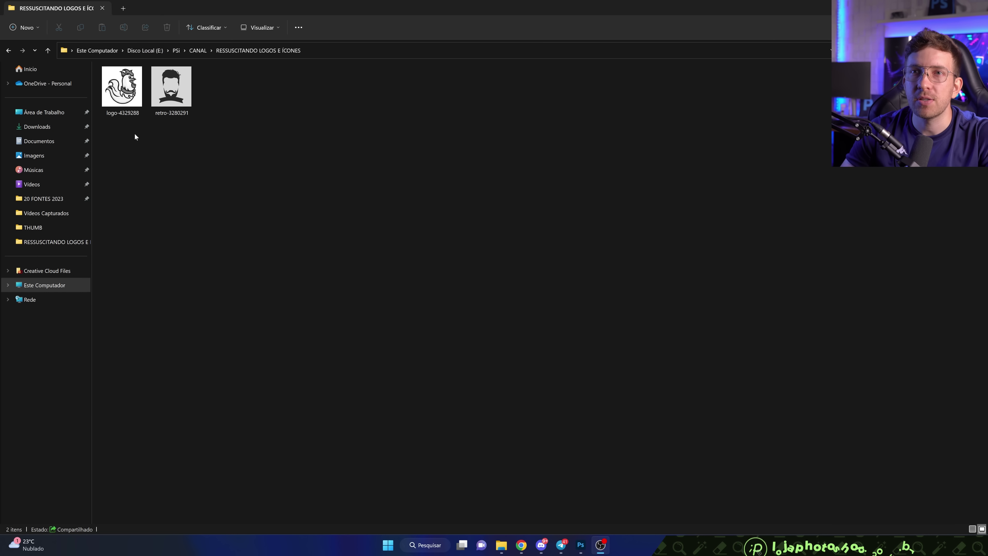
Select both images, logo-4329288 and retro-3280291, in the RESSUSCITANDO LOGOS E ÍCONES folder
drag(133, 126, 218, 106)
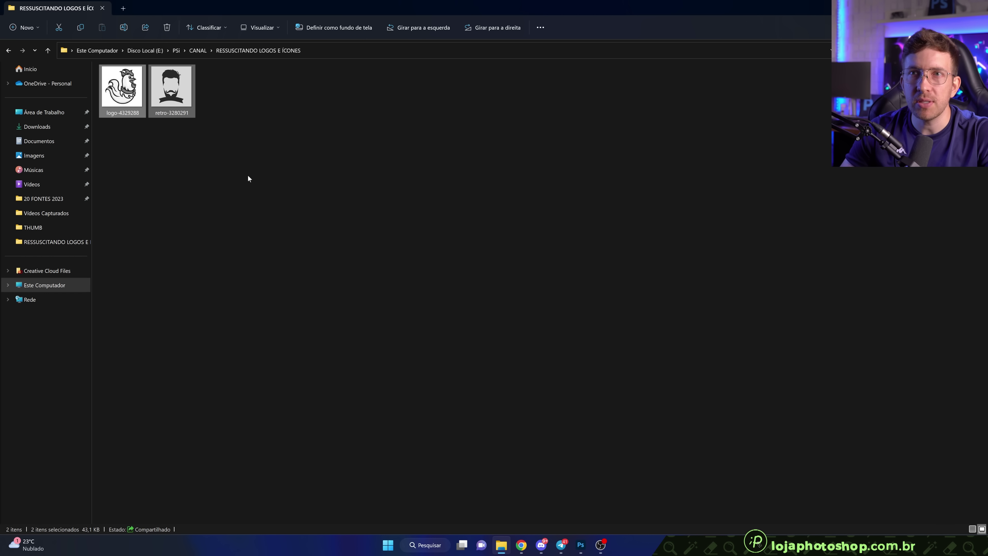
Preview the low-res rooster logo logo-4329288 in the image viewer and close it
click(162, 132)
double_click(122, 87)
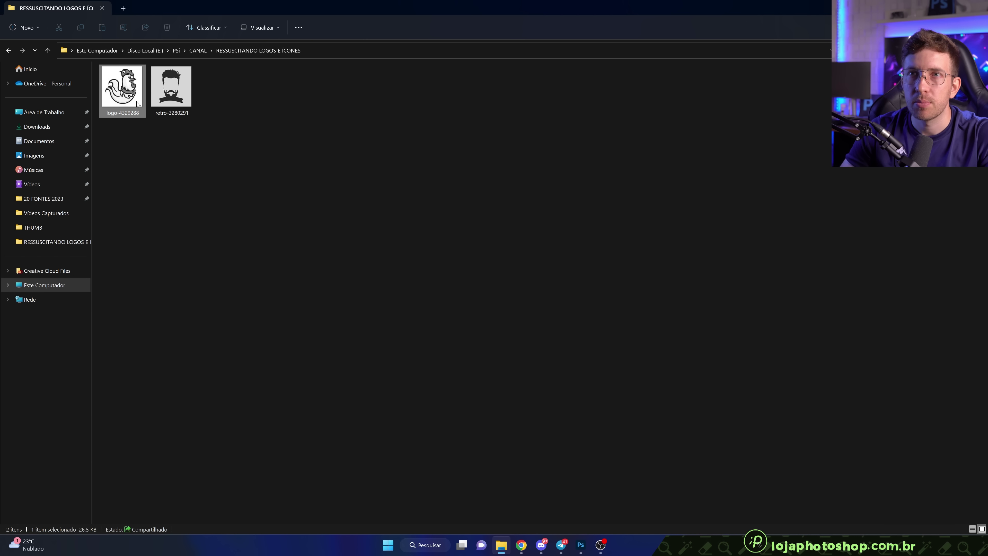
scroll(505, 276, up, 2)
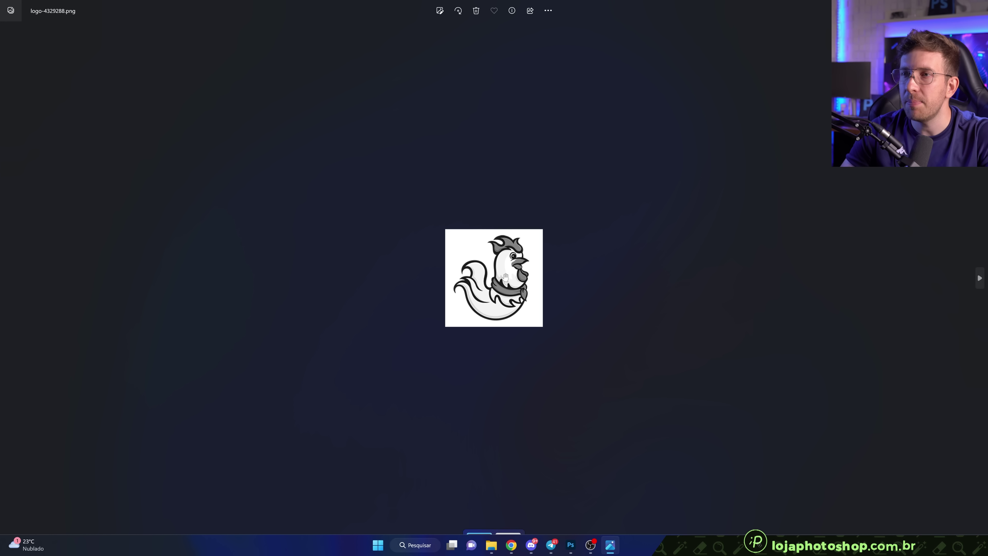
key(Escape)
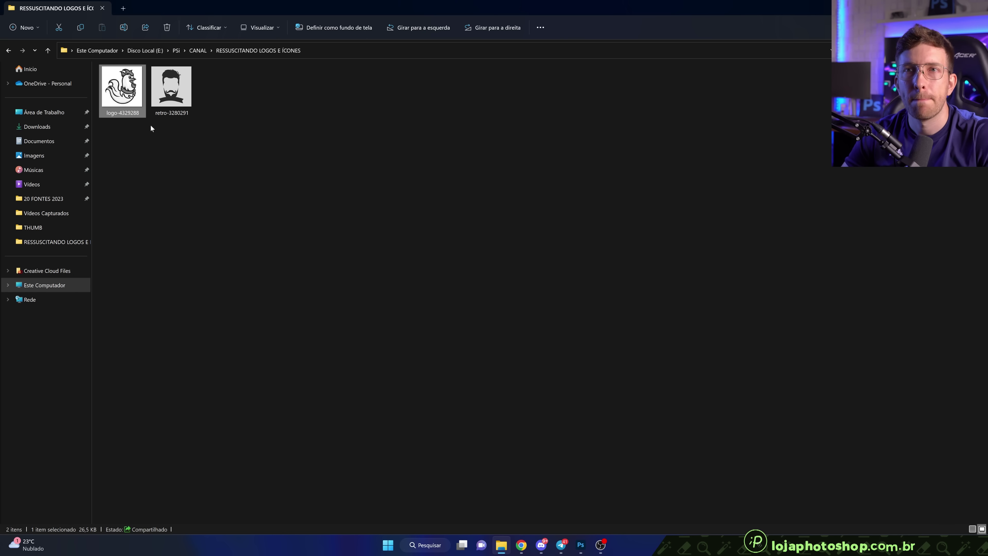
View the rooster logo again, then open retro-3280291 in Adobe Photoshop 2023
right_click(136, 90)
click(174, 84)
double_click(121, 85)
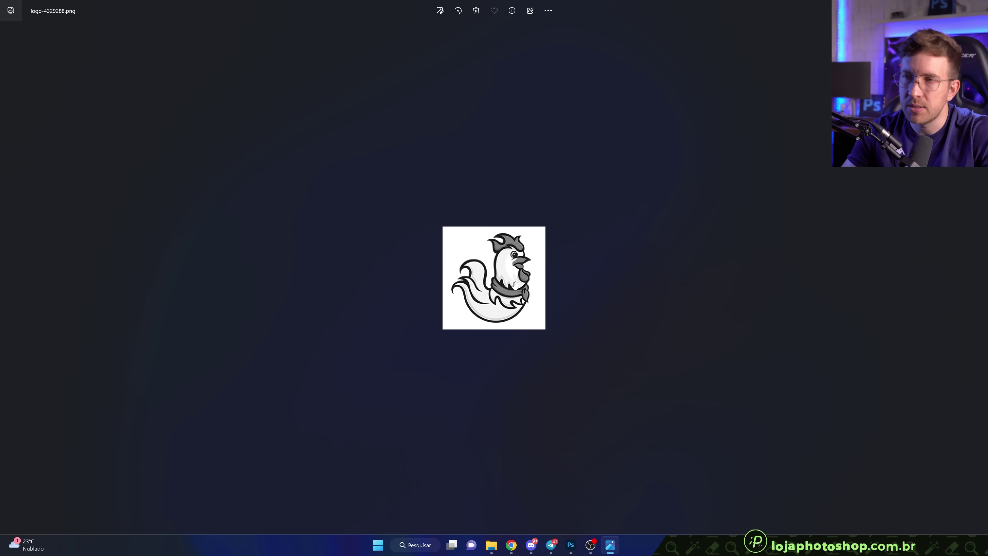
key(alt+F4)
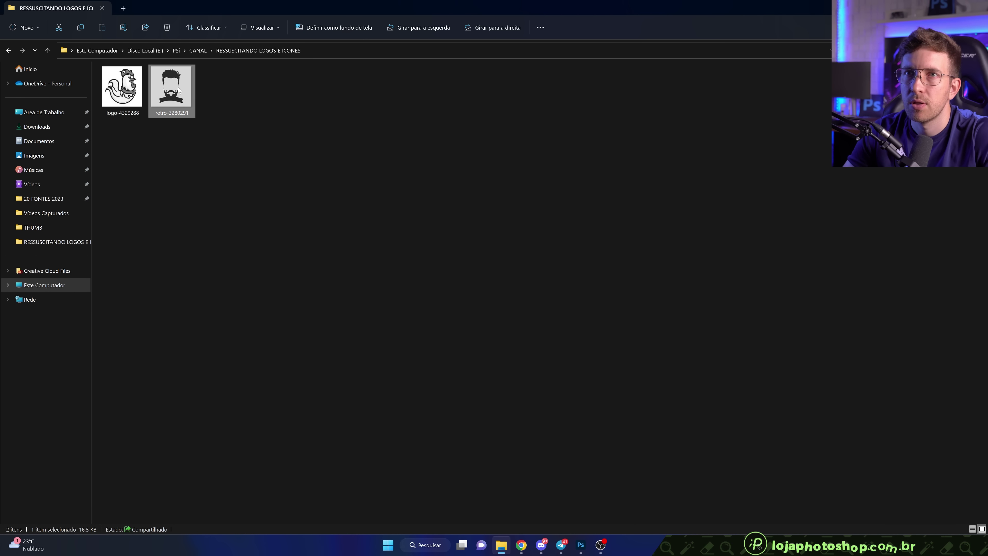
right_click(181, 95)
mouse_move(212, 131)
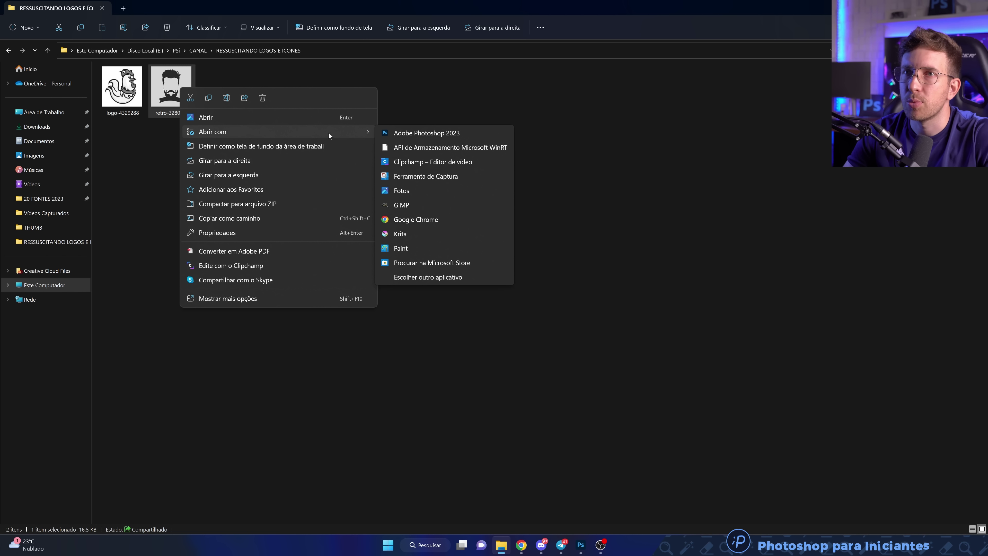
click(414, 133)
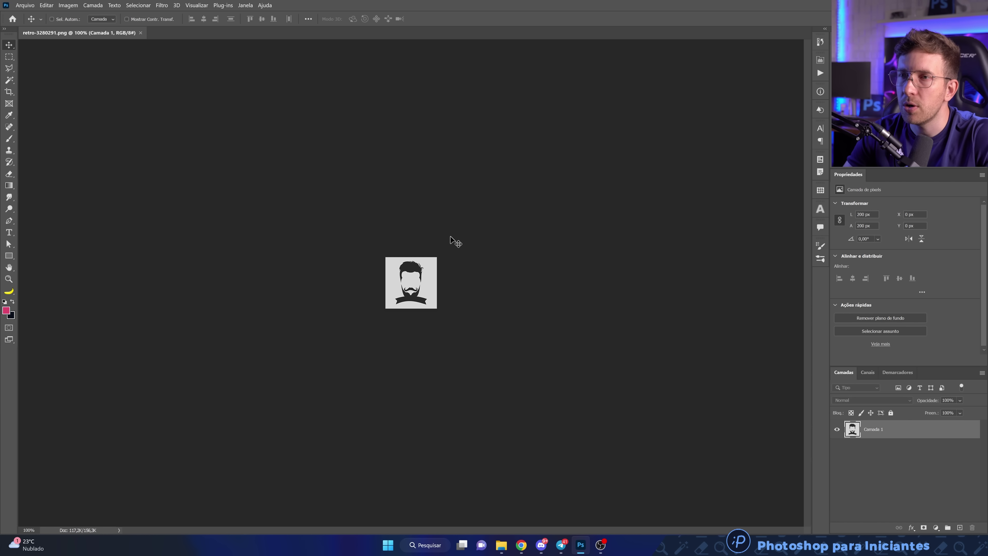
Enlarge the image from 200 px to 6000 px width at 300 pixels per inch
click(68, 5)
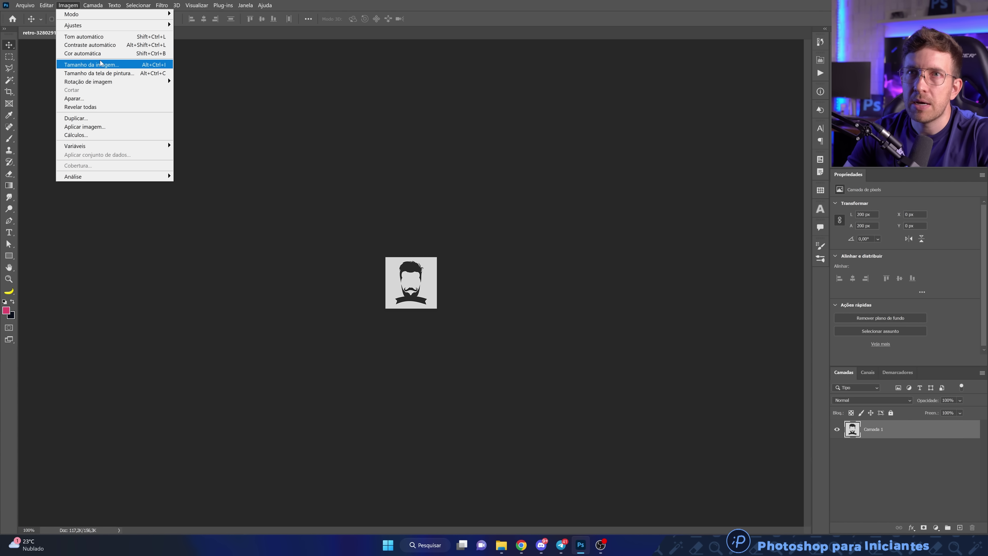
click(86, 64)
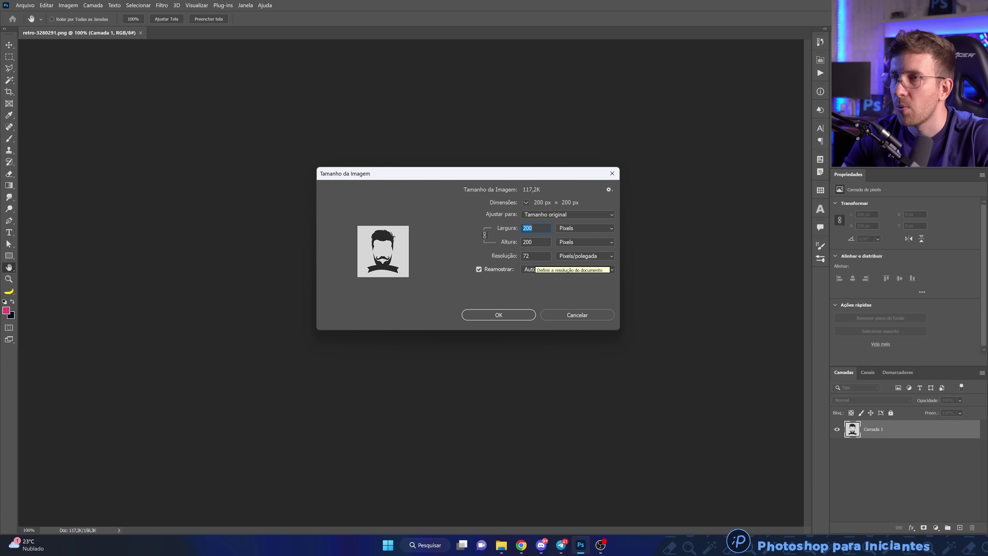
click(536, 256)
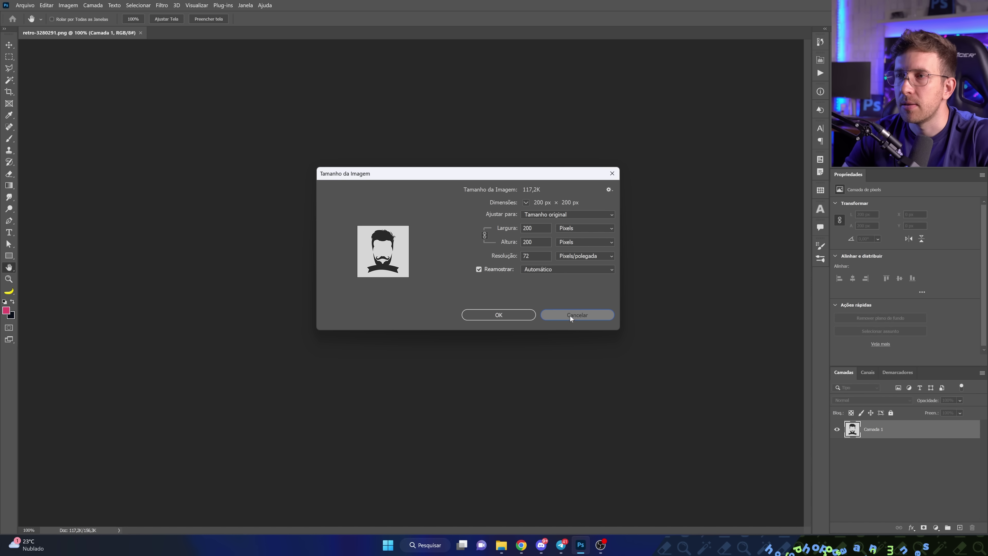
click(570, 316)
click(68, 5)
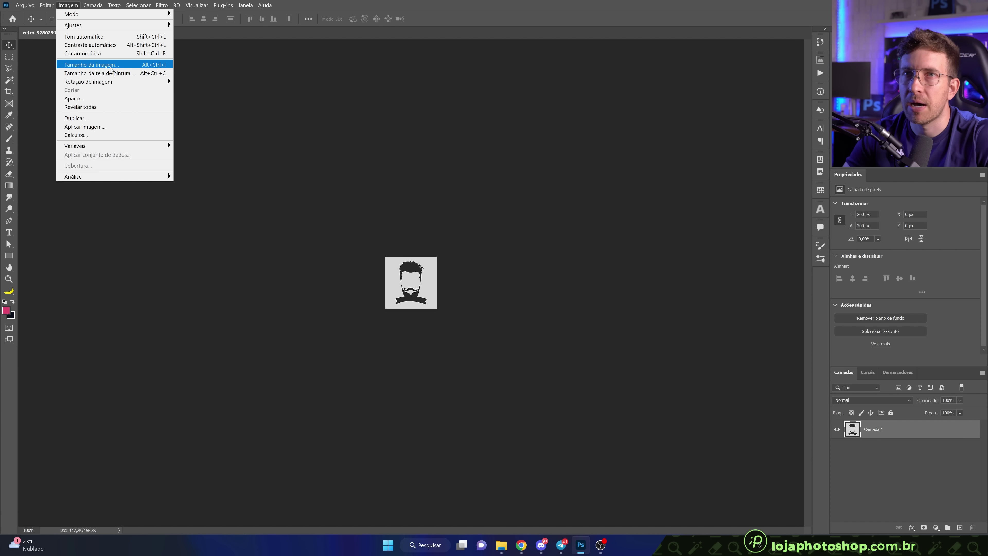
click(92, 65)
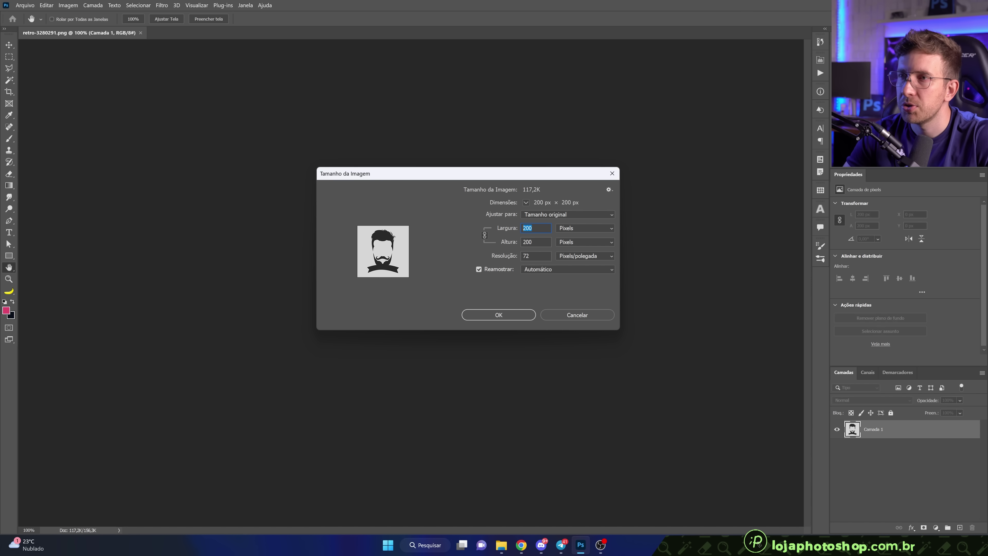
text(300)
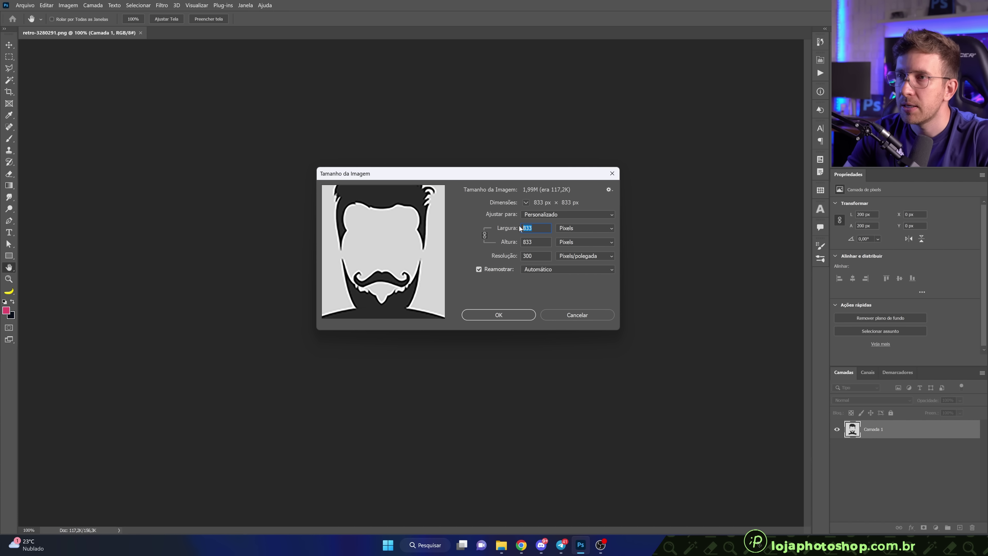
text(6000)
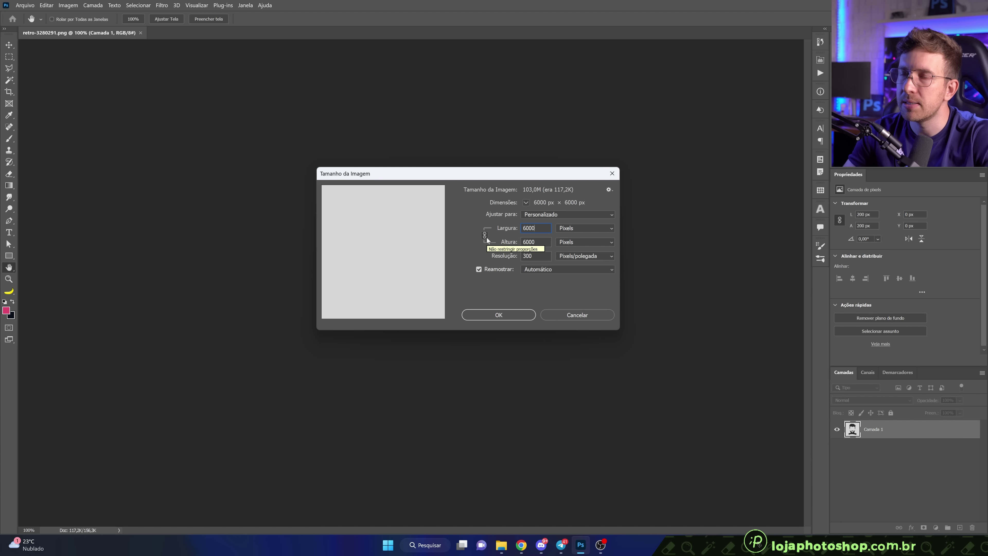
click(518, 316)
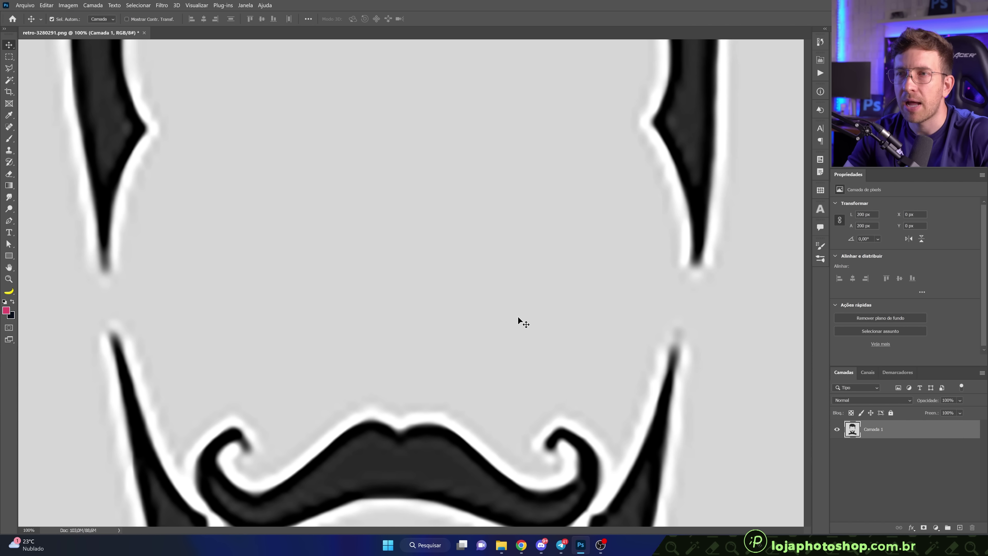
Undo the enlargement and zoom in on the beard edge to inspect the blocky original pixels
key(ctrl+z)
scroll(422, 303, up, 3)
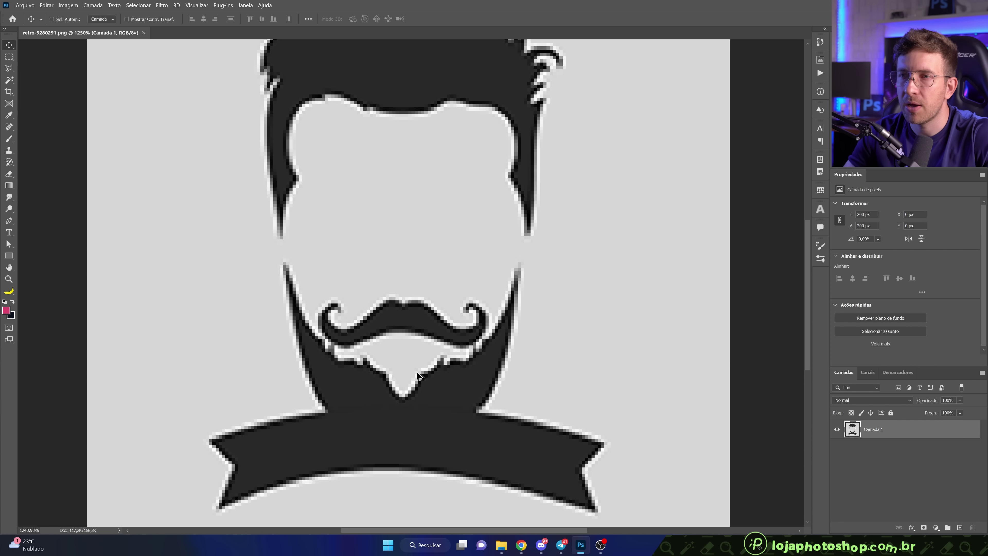
scroll(420, 350, up, 5)
scroll(417, 377, up, 5)
scroll(417, 377, down, 5)
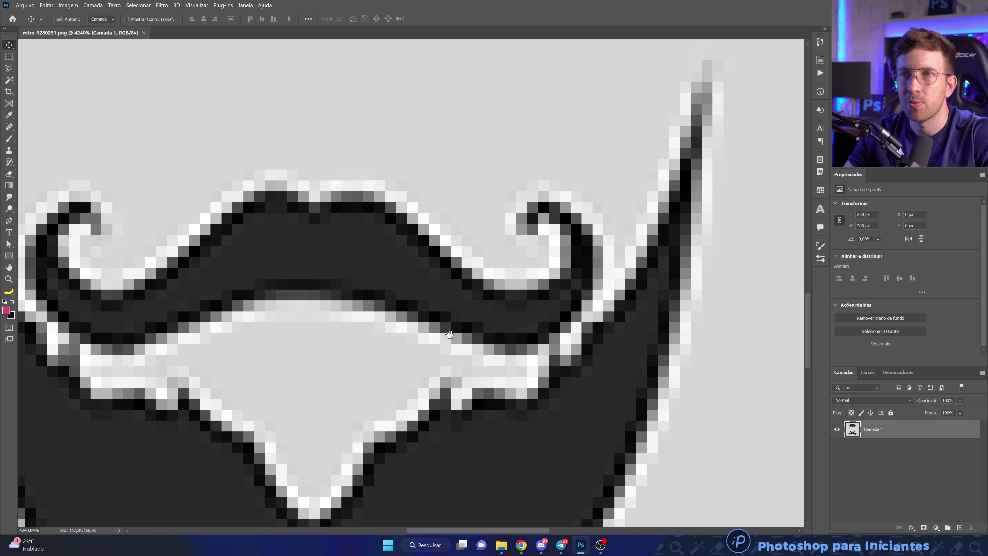
scroll(481, 312, up, 3)
scroll(554, 311, up, 5)
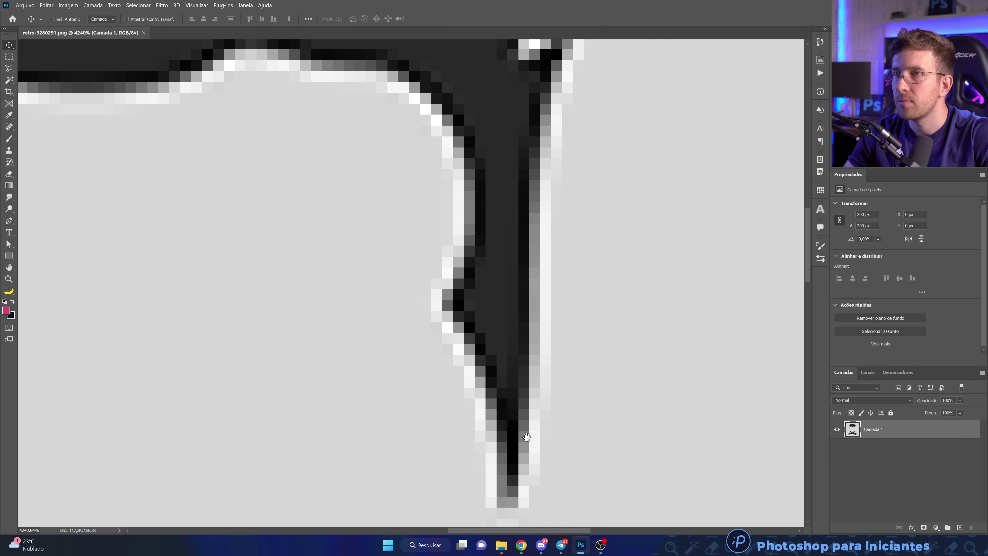
drag(554, 310, 526, 338)
Return to the 6000 px enlarged portrait and zoom out to frame the whole head
scroll(526, 338, down, 2)
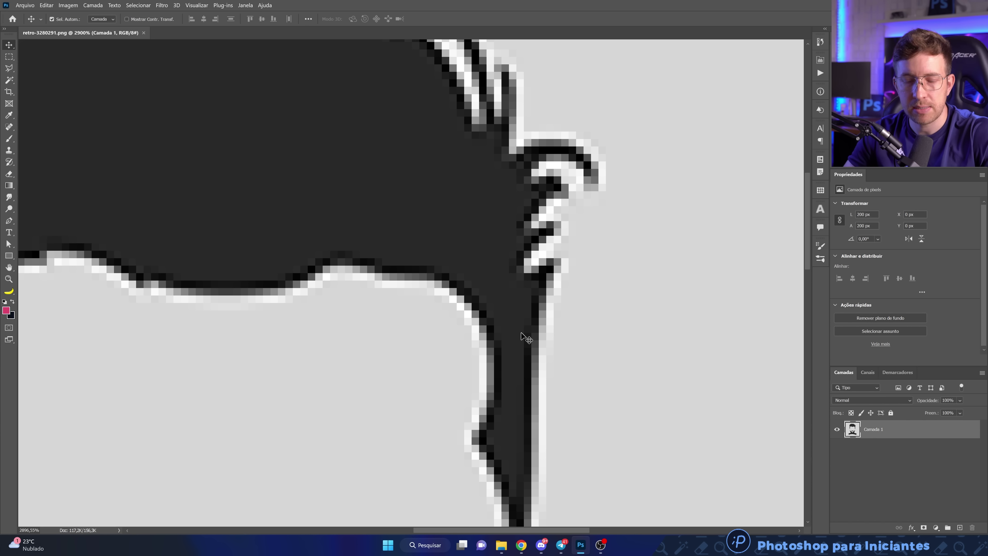
scroll(520, 331, down, 3)
scroll(520, 330, down, 3)
scroll(545, 347, down, 2)
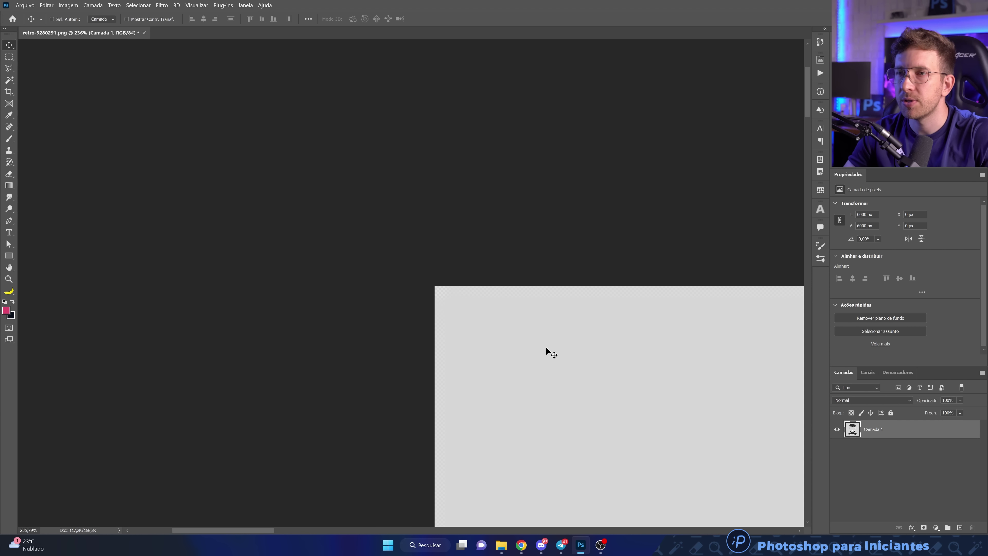
drag(546, 347, 396, 101)
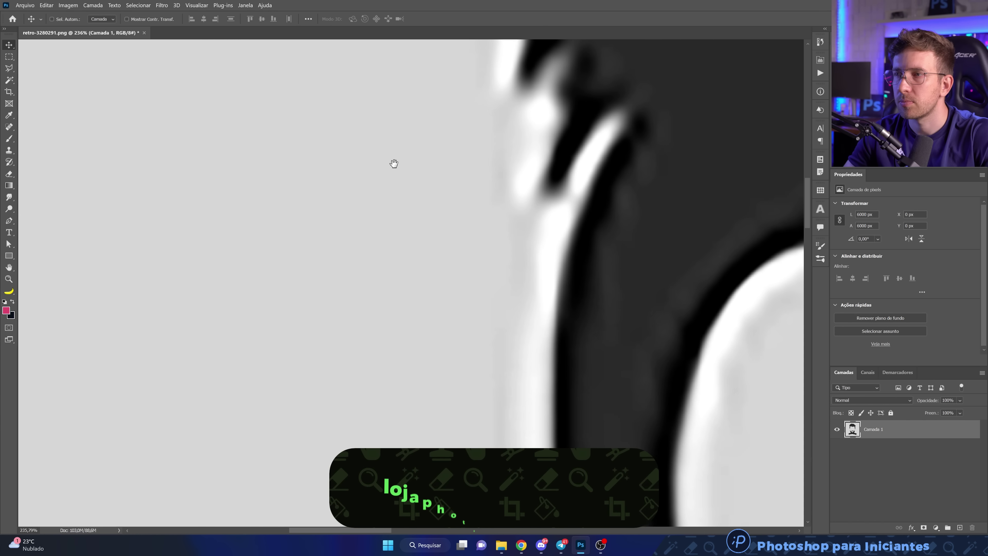
scroll(393, 163, down, 2)
scroll(421, 176, down, 2)
scroll(415, 244, down, 2)
scroll(409, 257, down, 2)
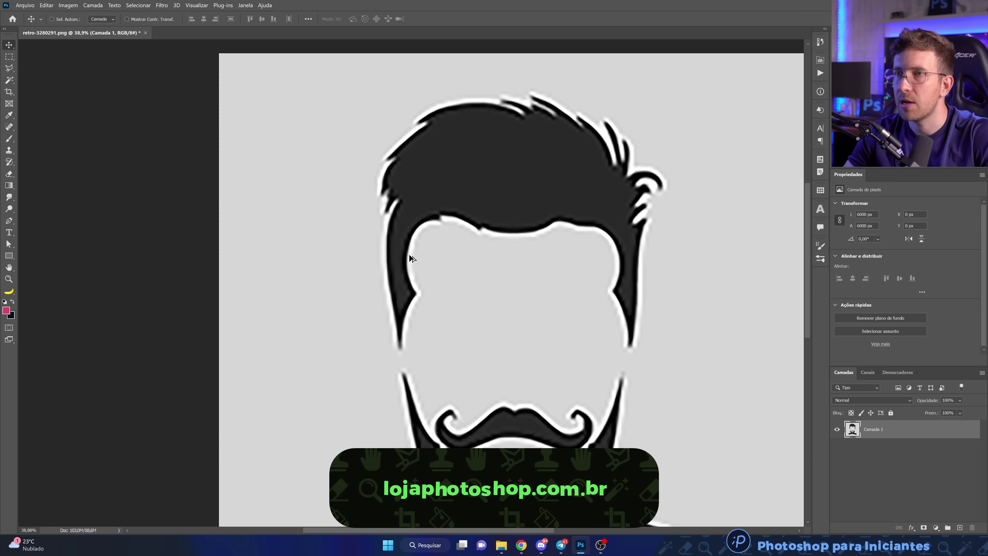
drag(498, 242, 432, 210)
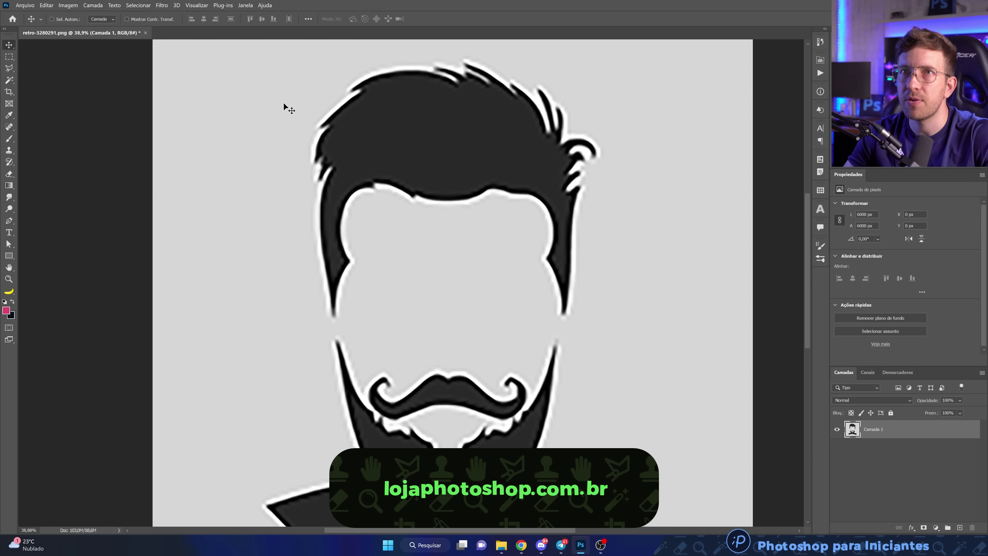
click(161, 5)
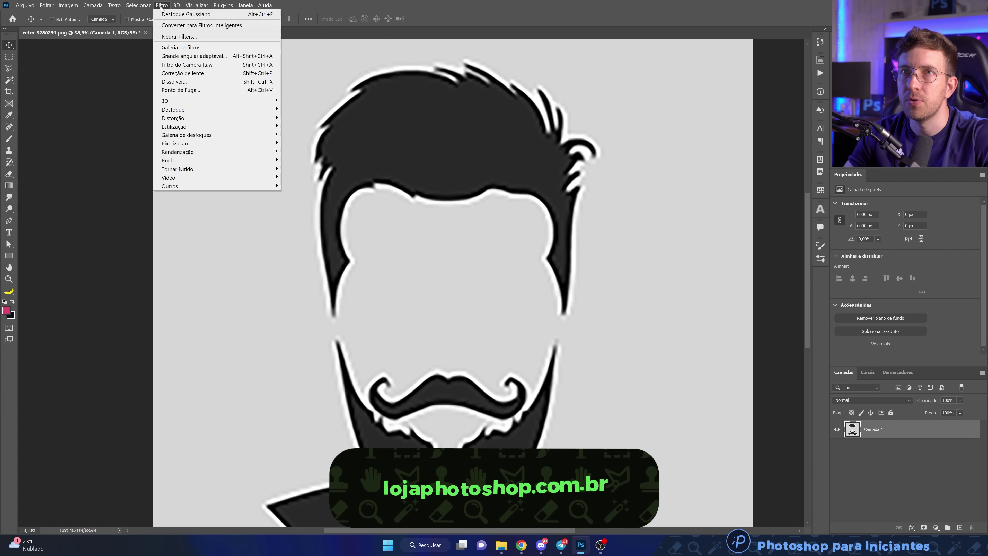
mouse_move(200, 109)
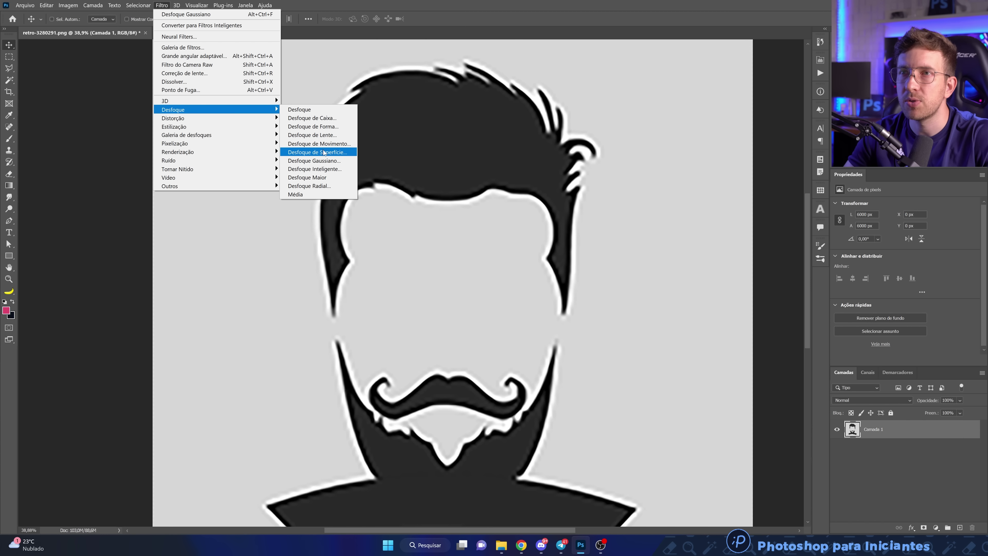
Apply a Gaussian Blur with a 26.3-pixel radius to the enlarged portrait
click(314, 160)
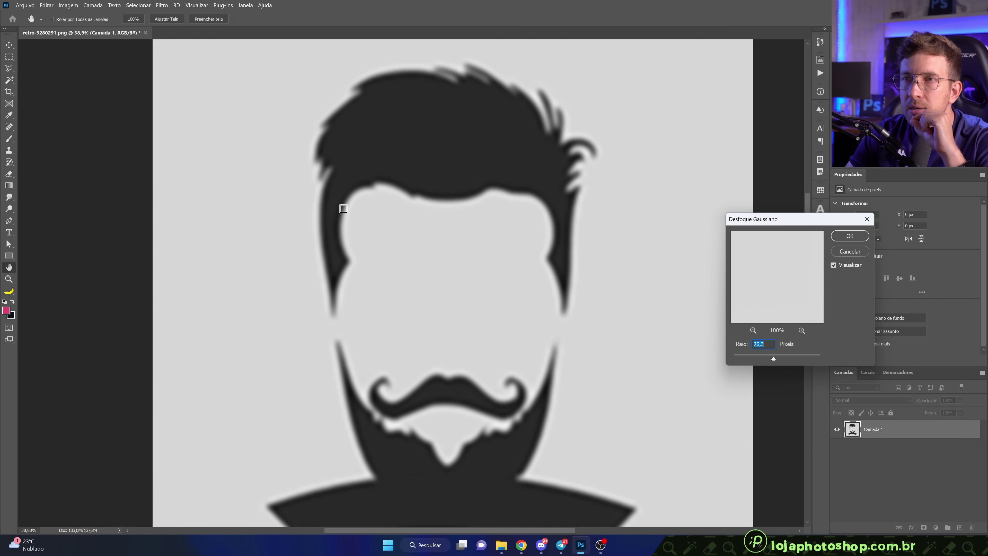
drag(774, 361, 777, 358)
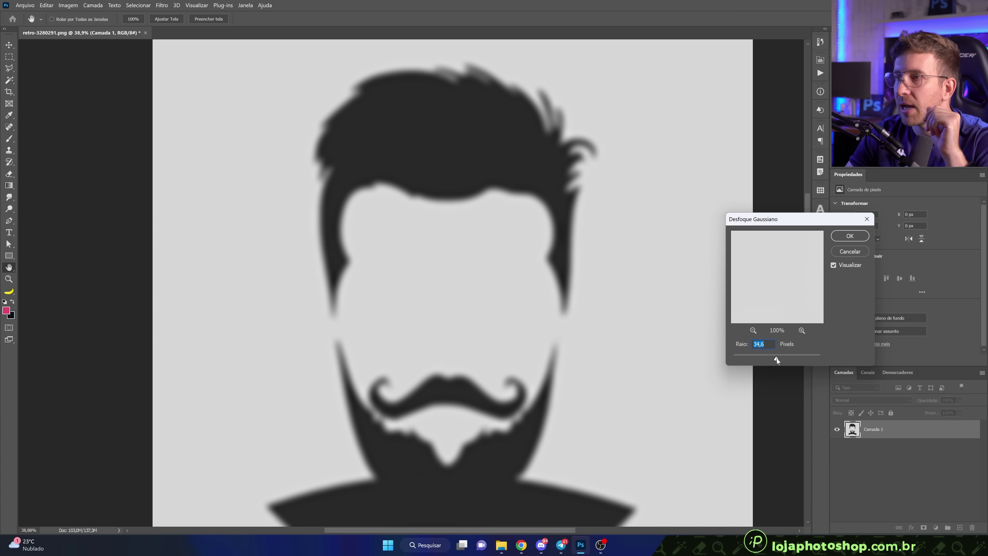
drag(776, 359, 790, 358)
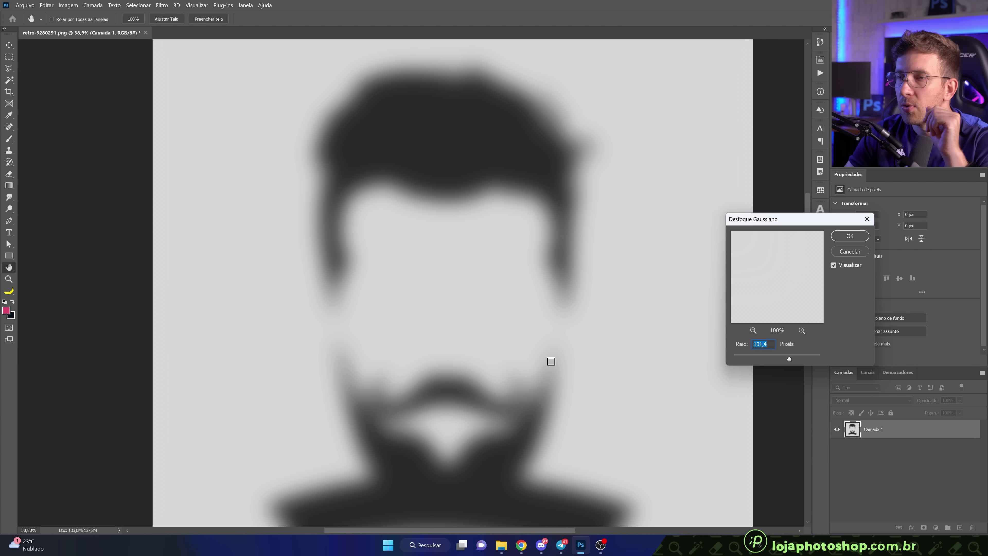
drag(779, 360, 773, 359)
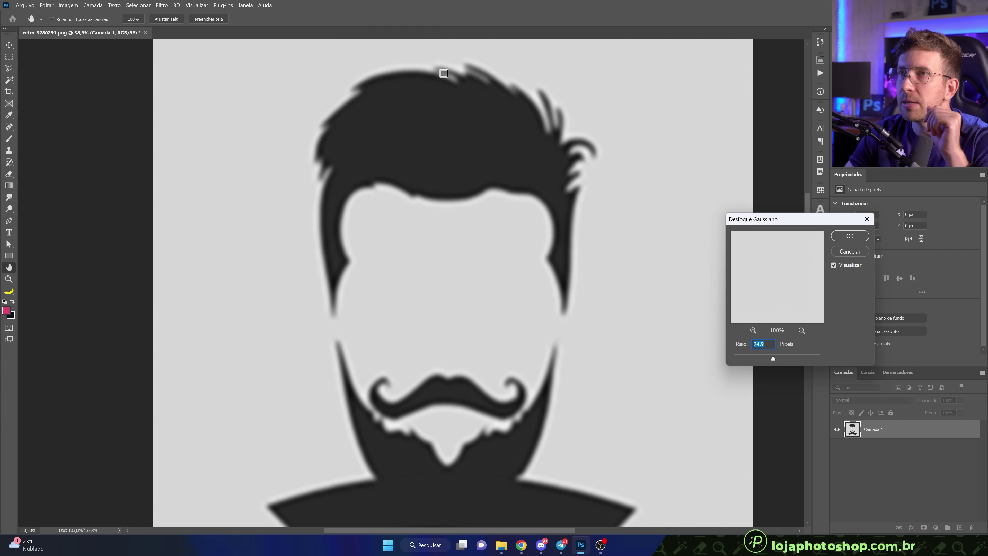
drag(773, 358, 762, 356)
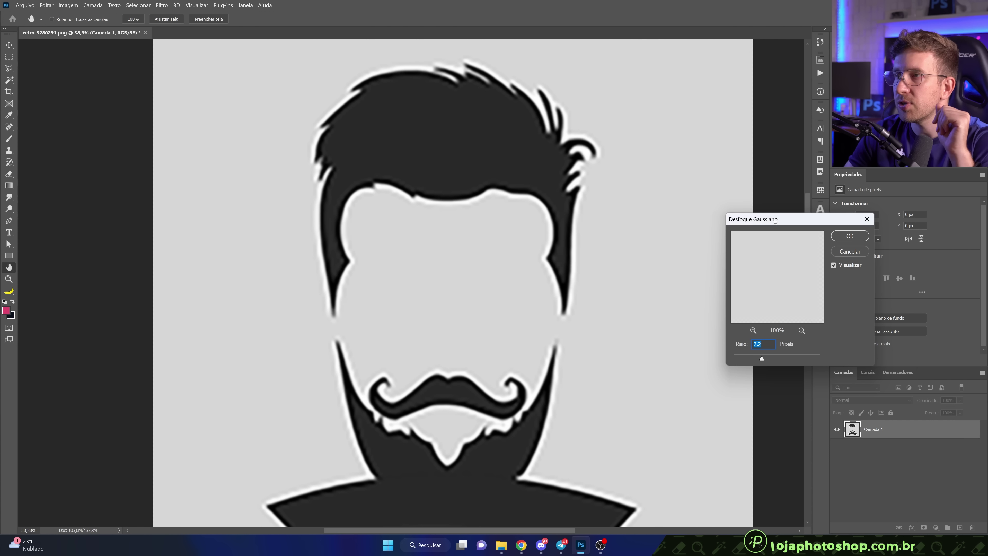
drag(774, 220, 709, 194)
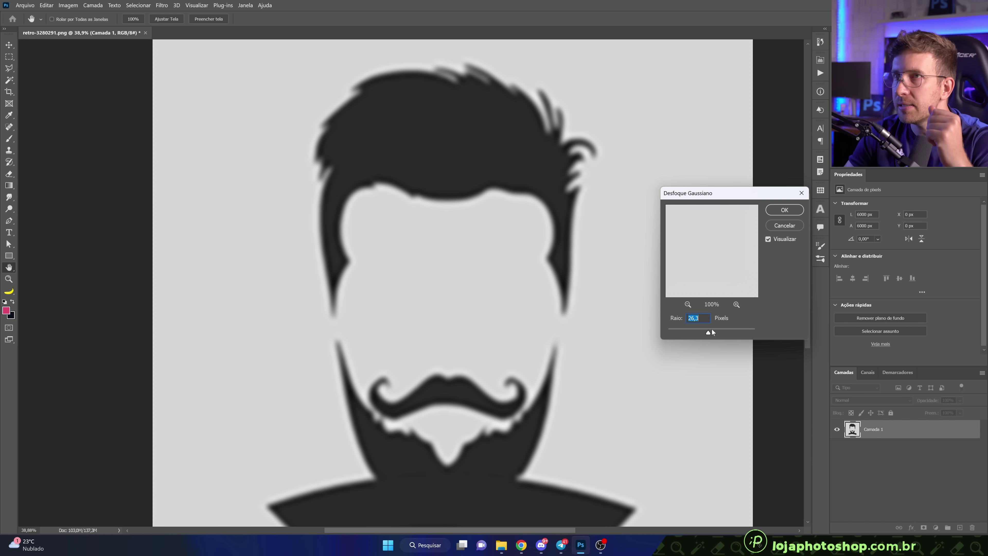
drag(711, 332, 708, 332)
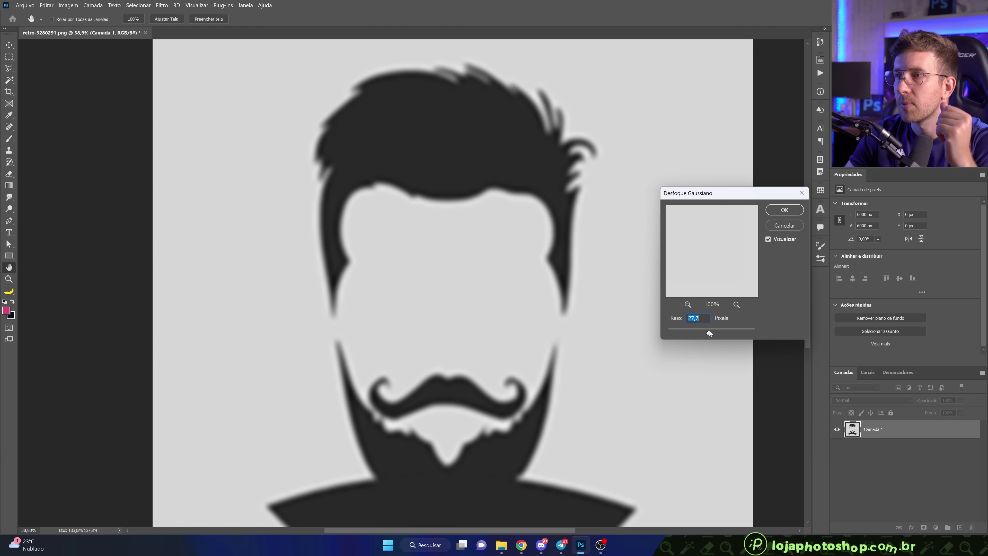
drag(708, 331, 708, 331)
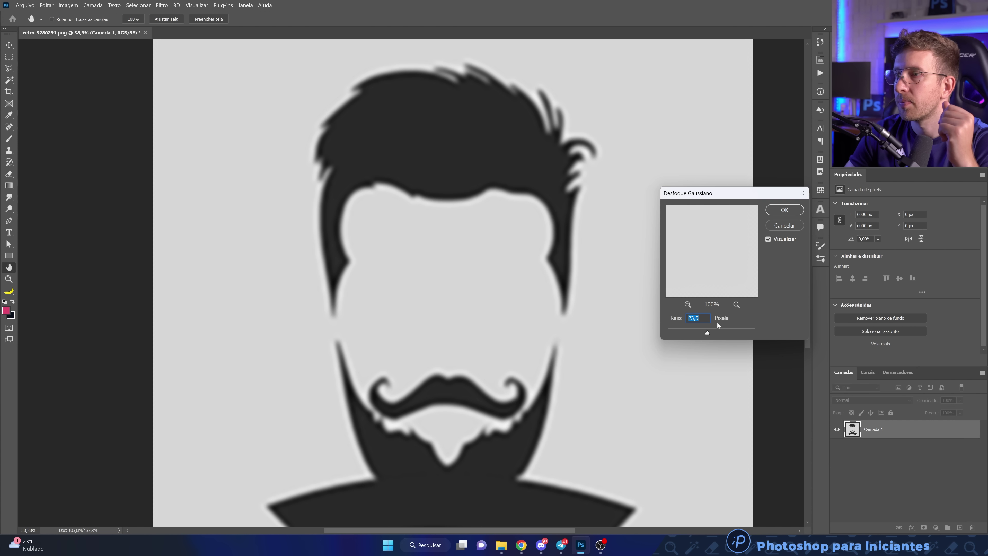
click(780, 212)
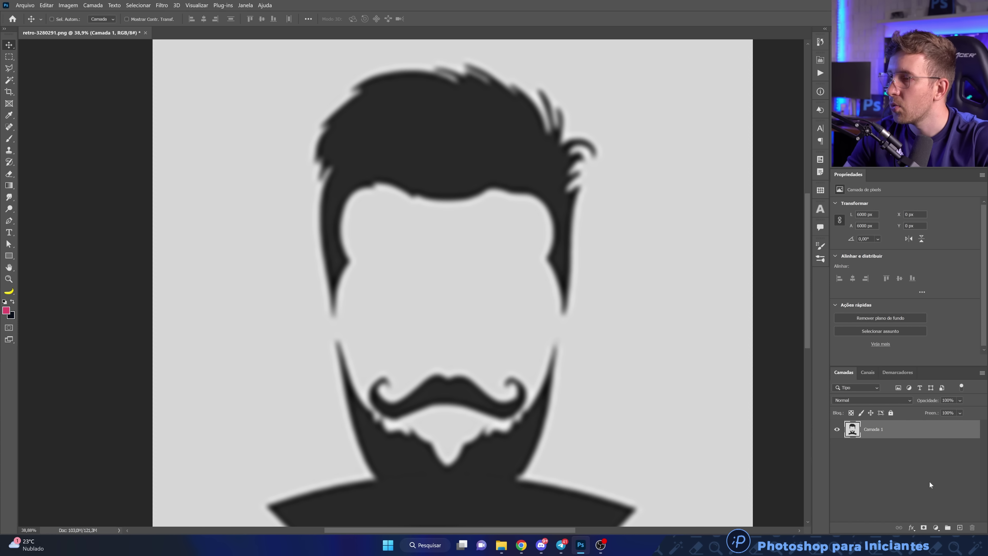
Add a Curves adjustment layer and drag its black input slider right to darken the portrait
click(935, 528)
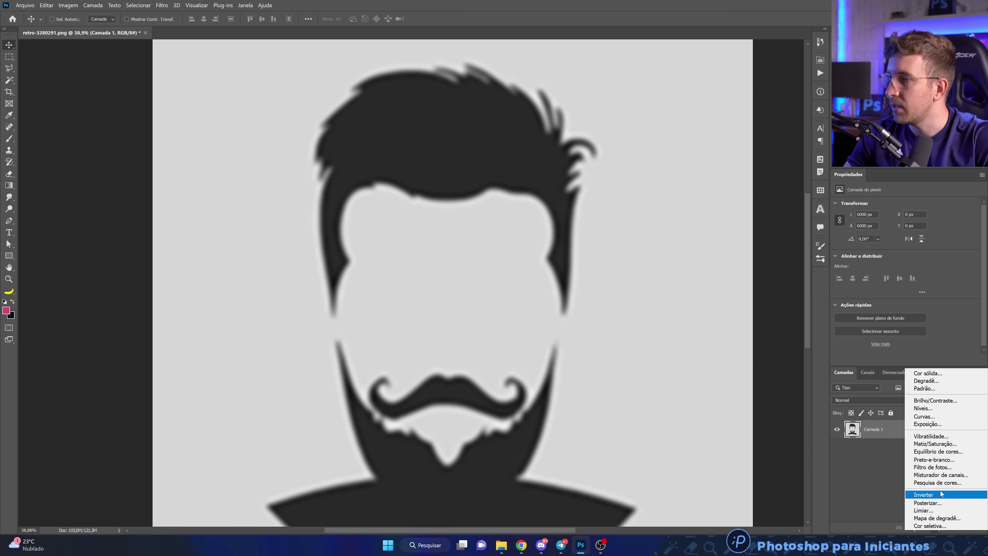
click(945, 416)
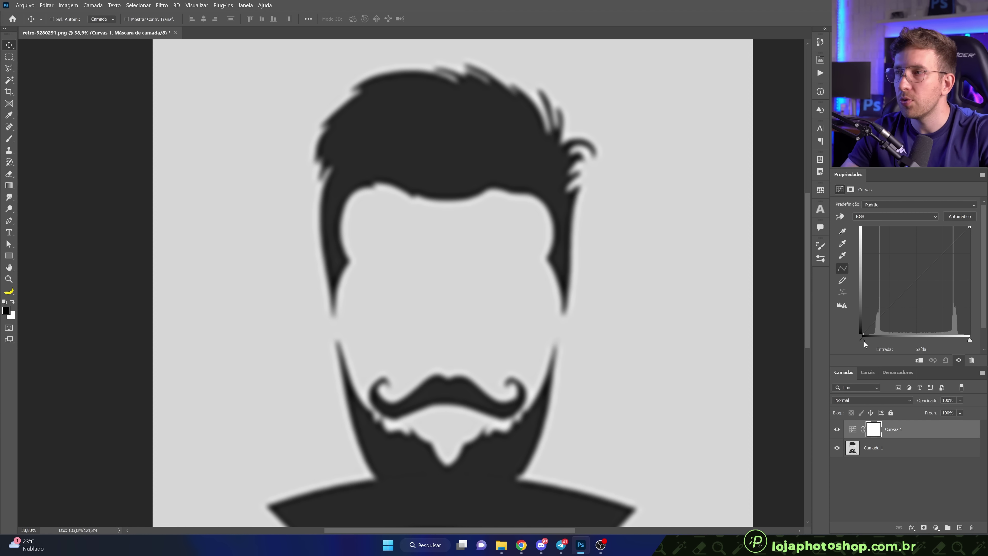
mouse_move(864, 341)
mouse_down()
mouse_move(880, 342)
mouse_move(865, 341)
mouse_up()
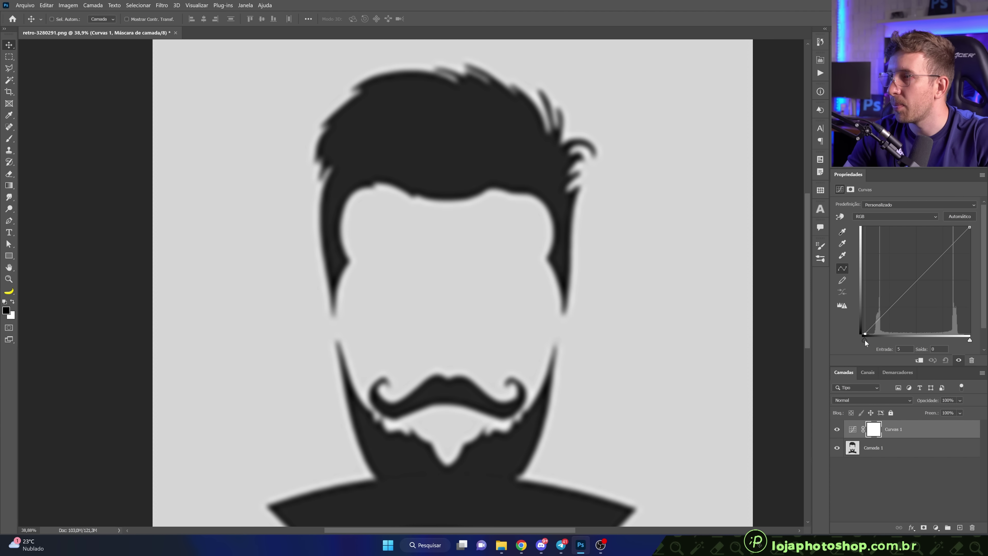
Pull the Curves black and white points together near input 134, checking edges at 100% zoom
drag(865, 341, 908, 343)
drag(969, 340, 915, 339)
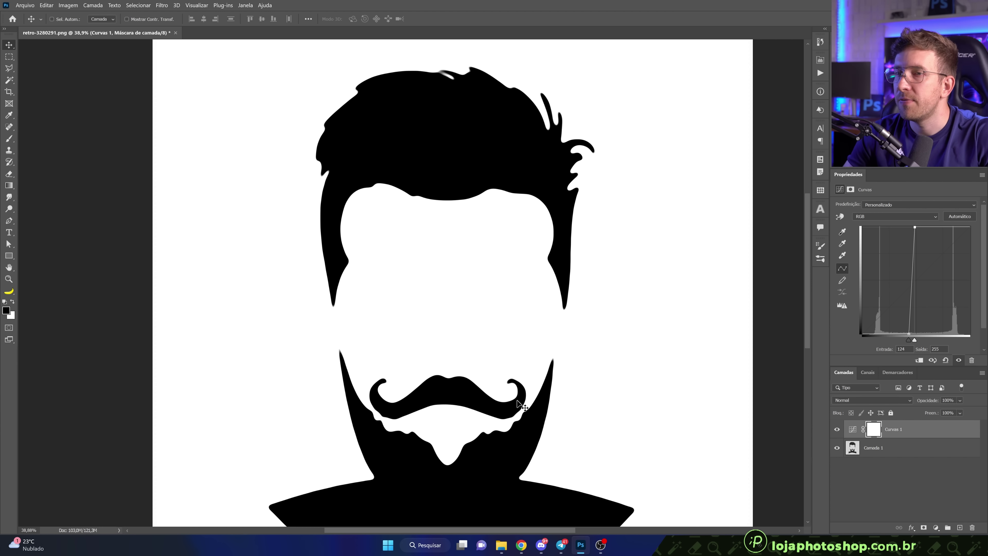
key(ctrl+1)
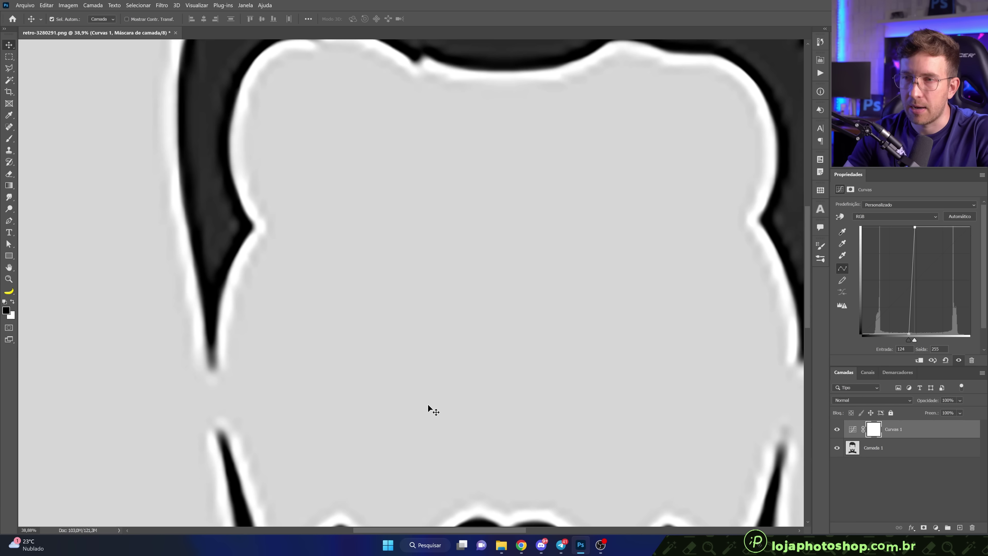
drag(422, 476, 430, 245)
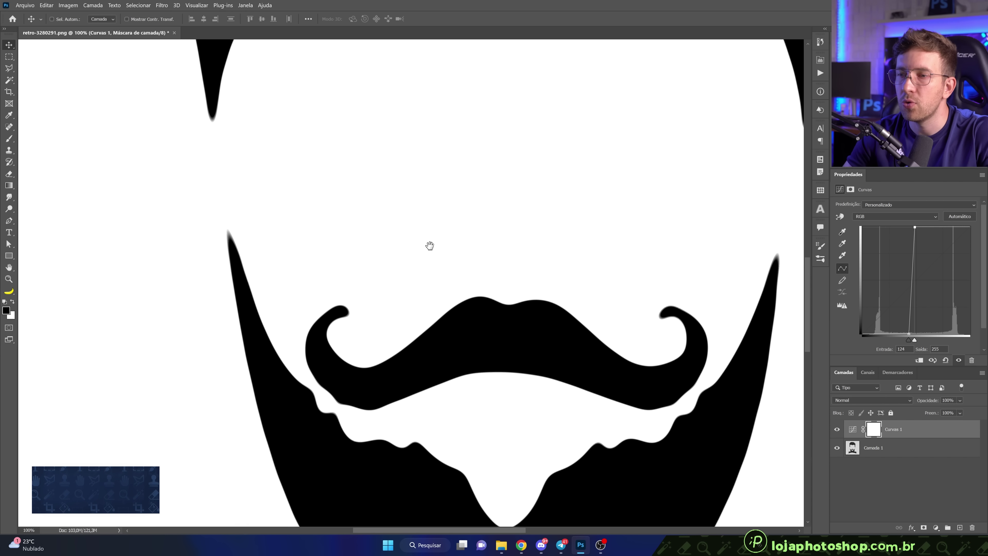
mouse_move(465, 327)
mouse_down()
mouse_move(471, 286)
mouse_move(426, 185)
mouse_move(620, 190)
mouse_move(464, 267)
mouse_move(419, 320)
mouse_up()
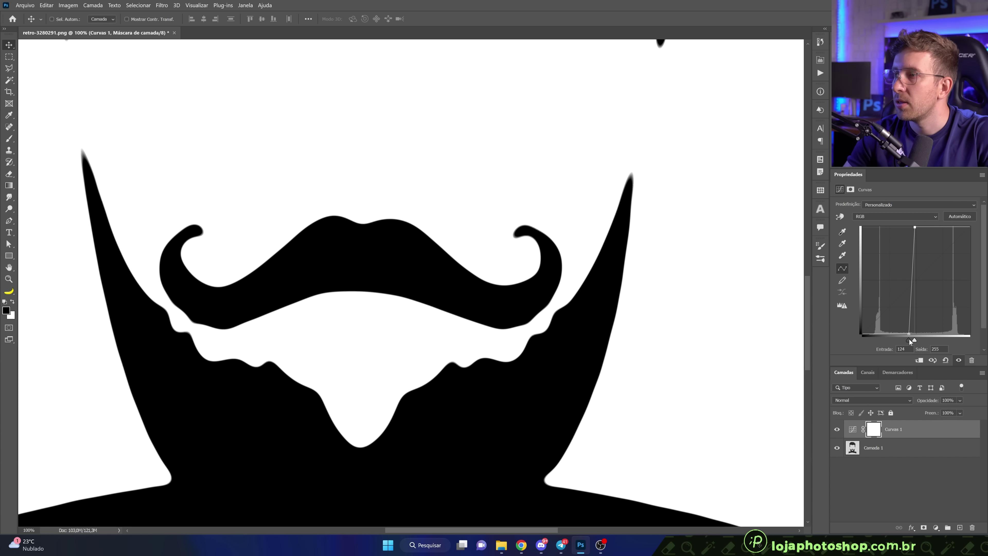
drag(909, 339, 914, 341)
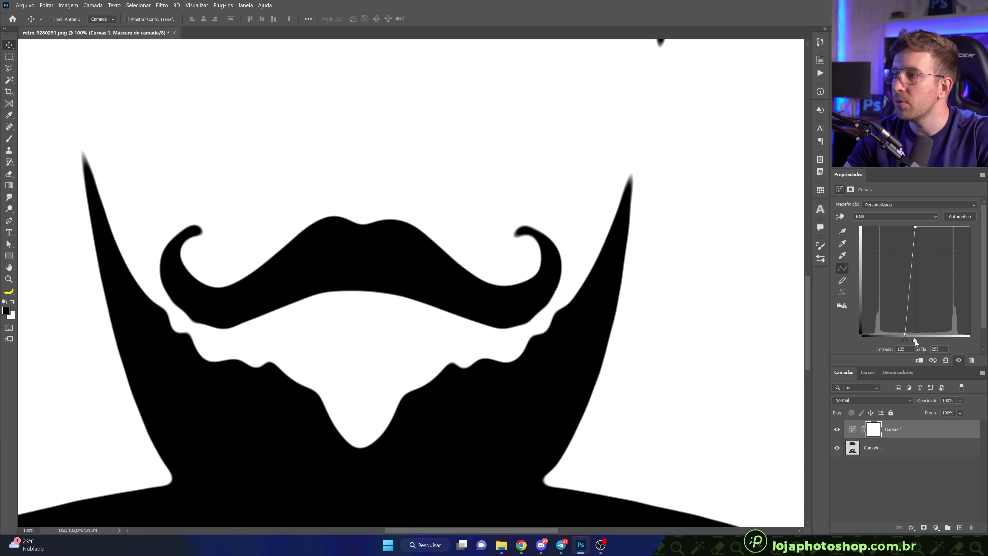
mouse_move(503, 221)
mouse_down()
mouse_move(478, 283)
mouse_move(522, 354)
mouse_up()
mouse_move(902, 341)
mouse_down()
mouse_move(937, 343)
mouse_move(904, 341)
mouse_move(918, 342)
mouse_up()
Rebalance the Curves thresholds near input 138 while checking hair and beard, then fit to screen
click(901, 340)
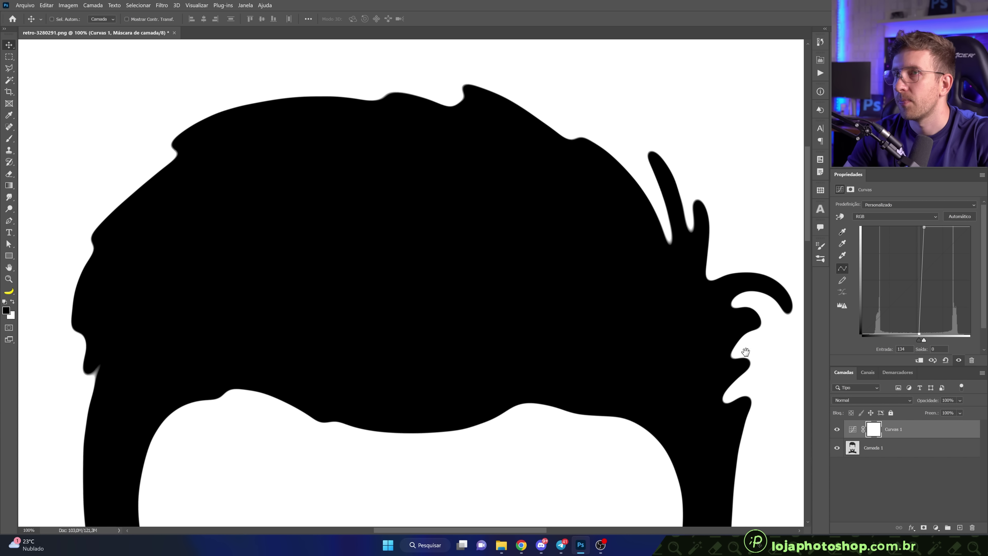
scroll(672, 267, down, 2)
scroll(618, 393, down, 8)
mouse_move(617, 392)
mouse_down()
mouse_move(696, 346)
mouse_move(710, 271)
mouse_up()
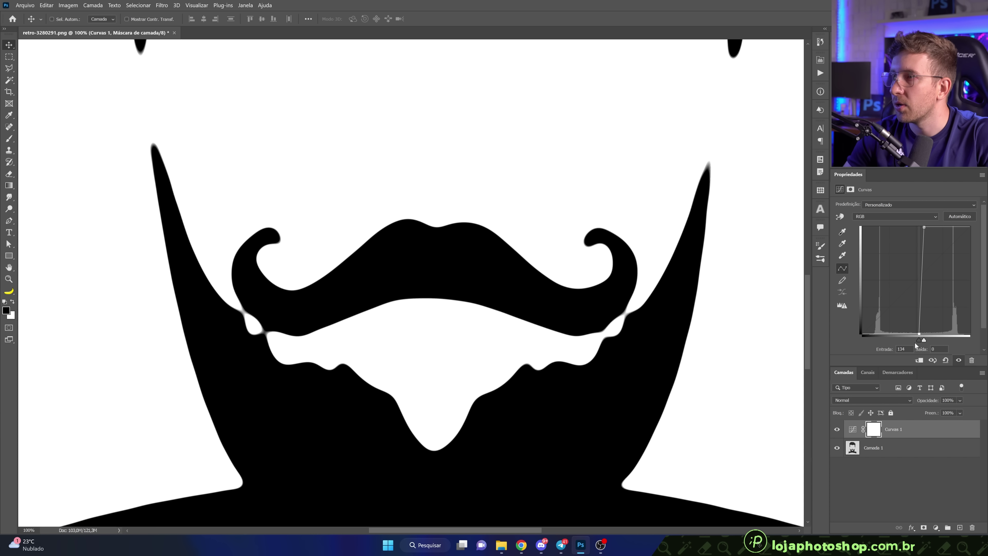
drag(915, 343, 912, 341)
click(923, 341)
click(906, 340)
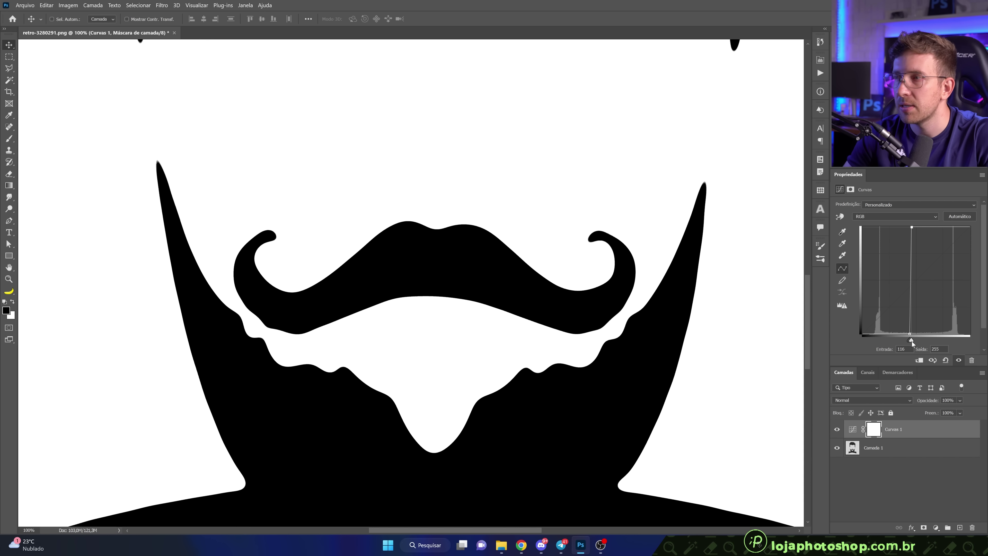
scroll(534, 282, up, 5)
scroll(534, 360, up, 5)
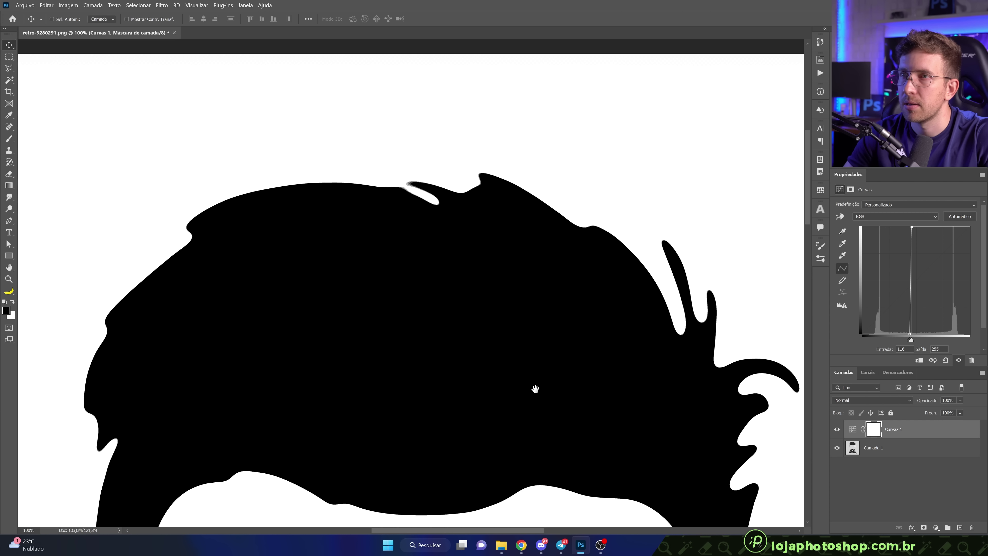
key(ctrl+0)
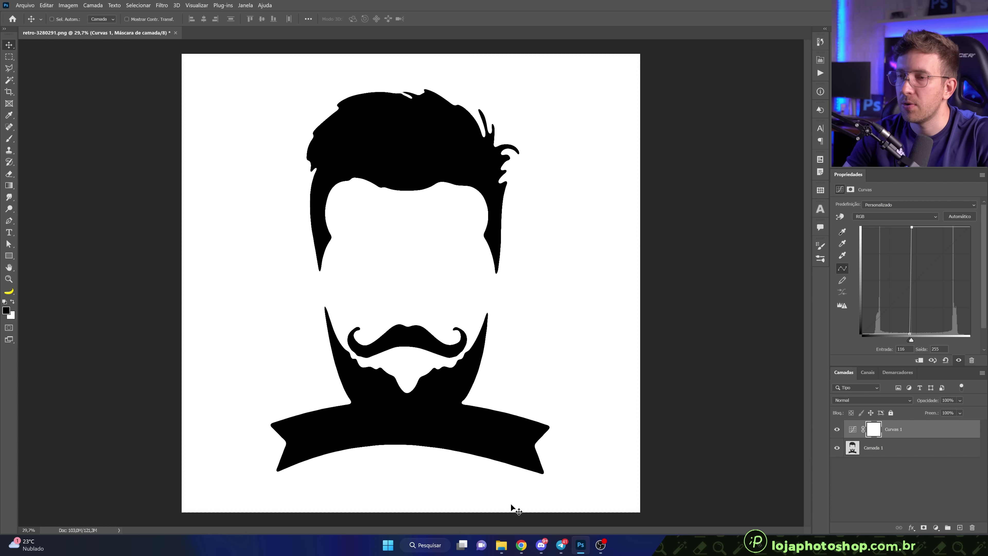
click(501, 545)
Place the original retro-3280291 image into the document, scaled up to cover the canvas
mouse_move(153, 115)
mouse_down()
mouse_move(273, 304)
mouse_move(551, 504)
mouse_move(570, 471)
mouse_move(546, 397)
mouse_up()
drag(443, 251, 666, 78)
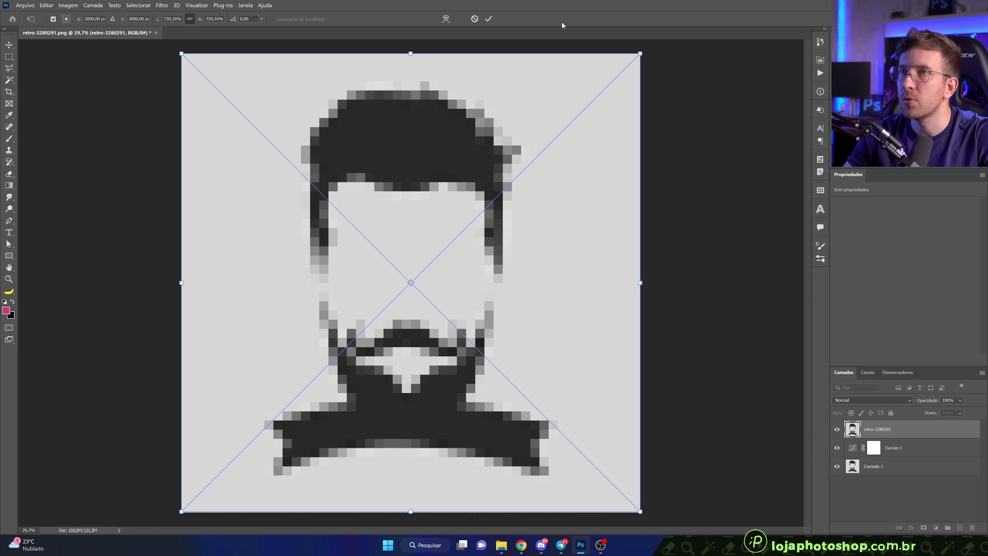
key(Return)
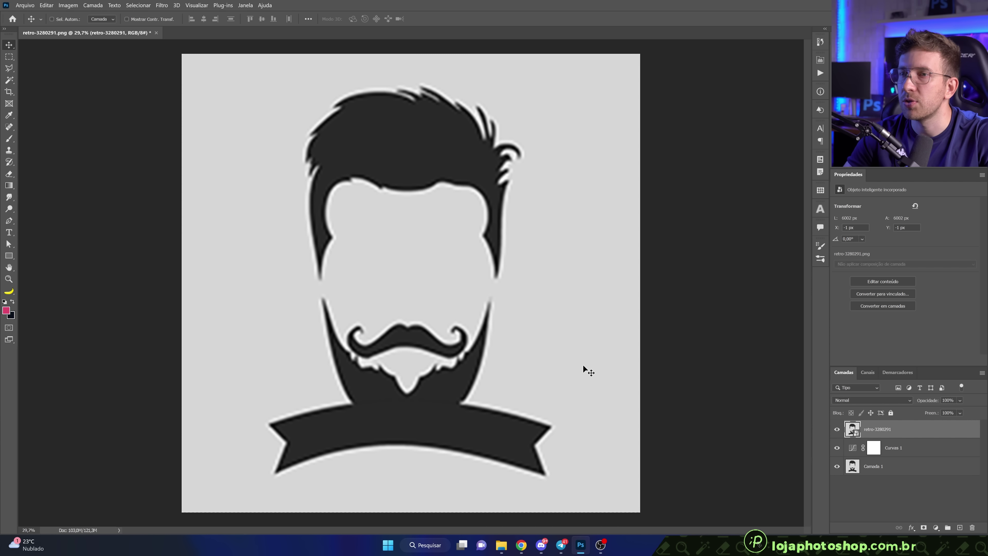
Toggle the placed original on and off over hair, moustache and beard, leaving it hidden
scroll(331, 256, up, 5)
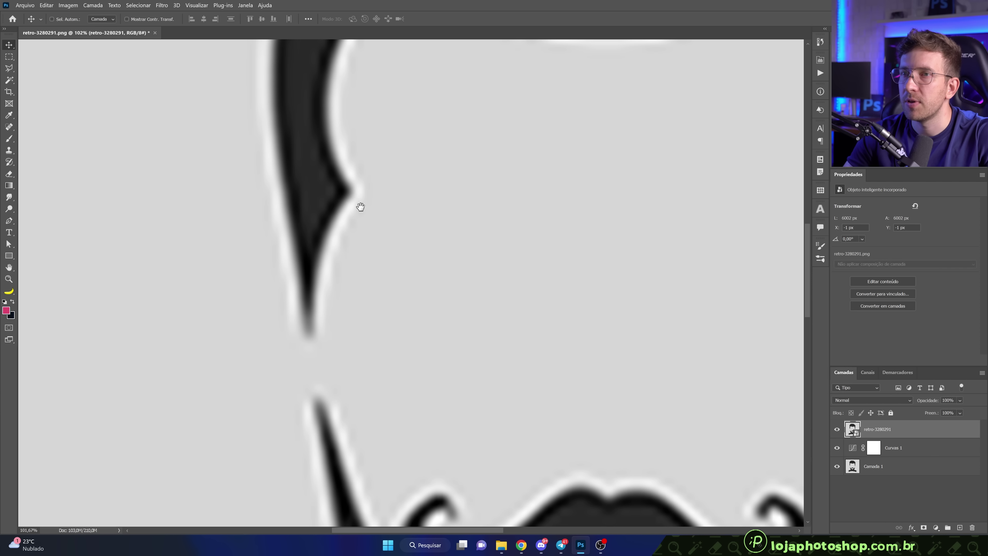
drag(360, 207, 425, 409)
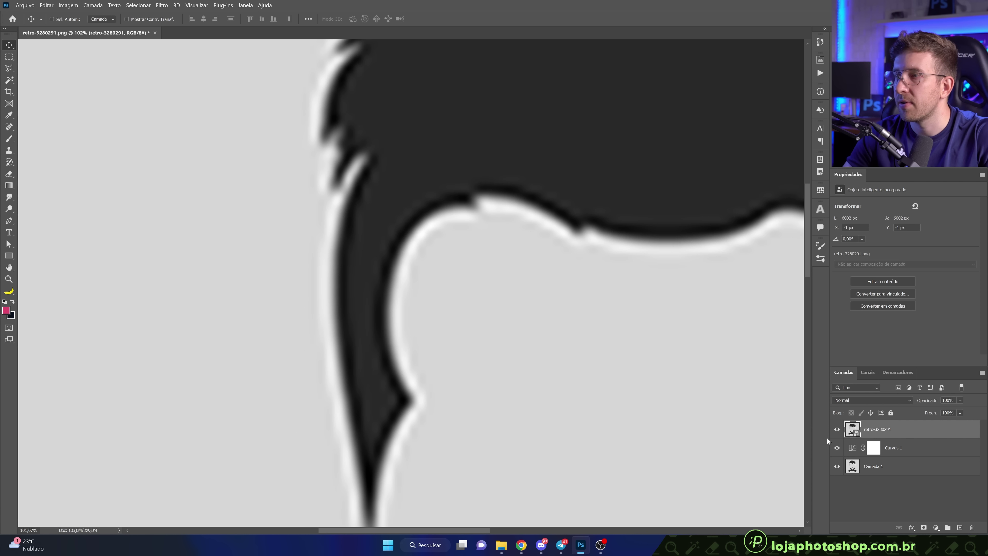
click(837, 429)
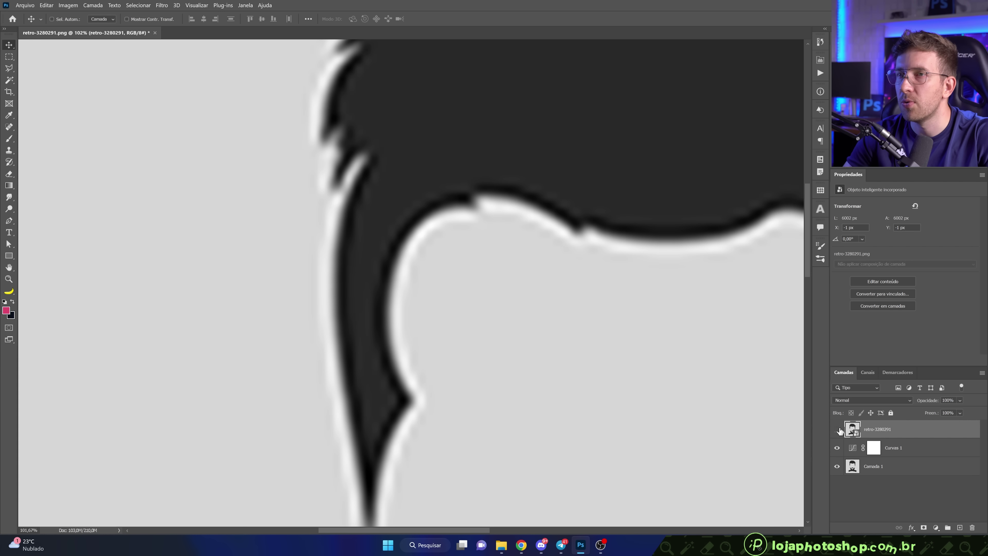
click(837, 430)
drag(617, 447, 510, 114)
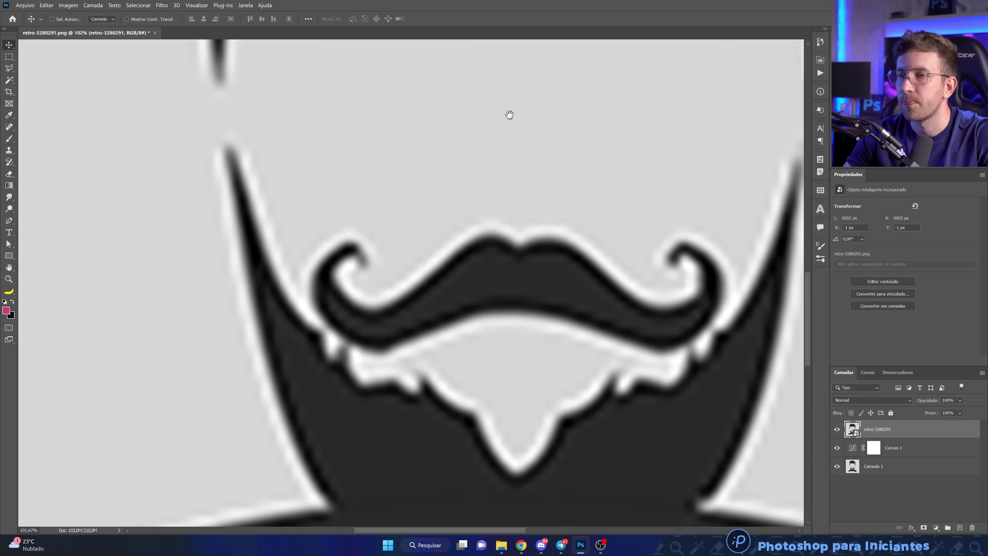
drag(580, 491, 520, 300)
click(837, 429)
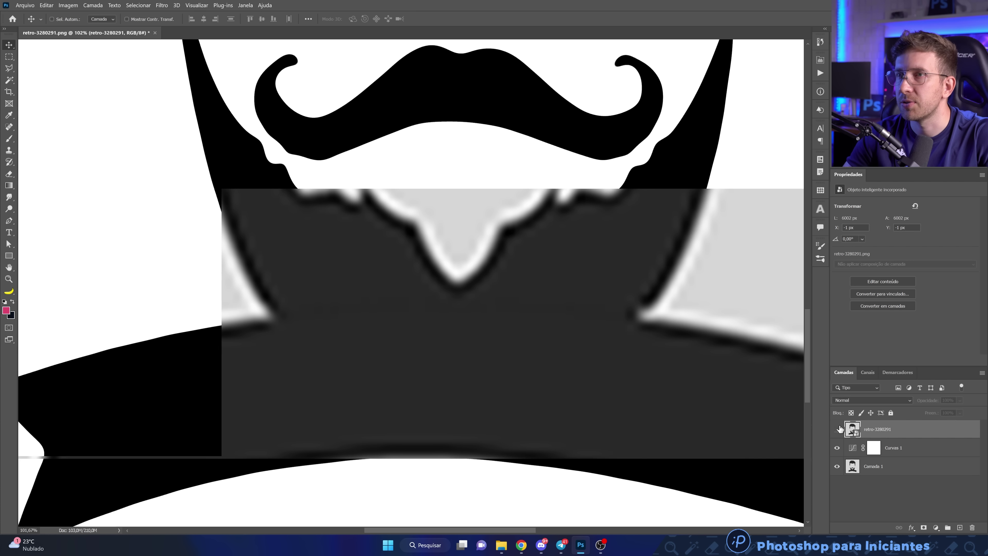
drag(536, 242, 519, 268)
click(837, 429)
click(837, 429)
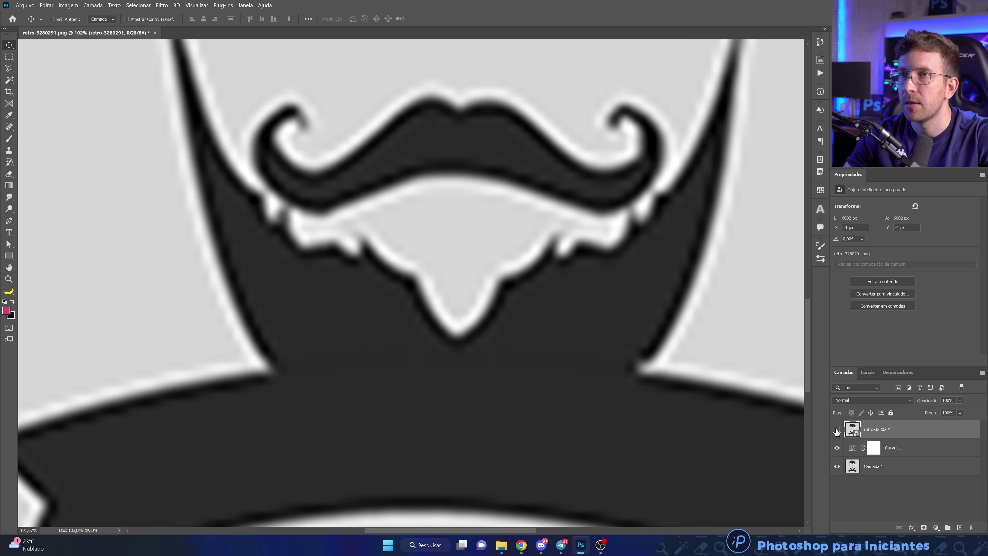
scroll(412, 353, down, 1)
scroll(420, 374, down, 2)
scroll(421, 374, down, 1)
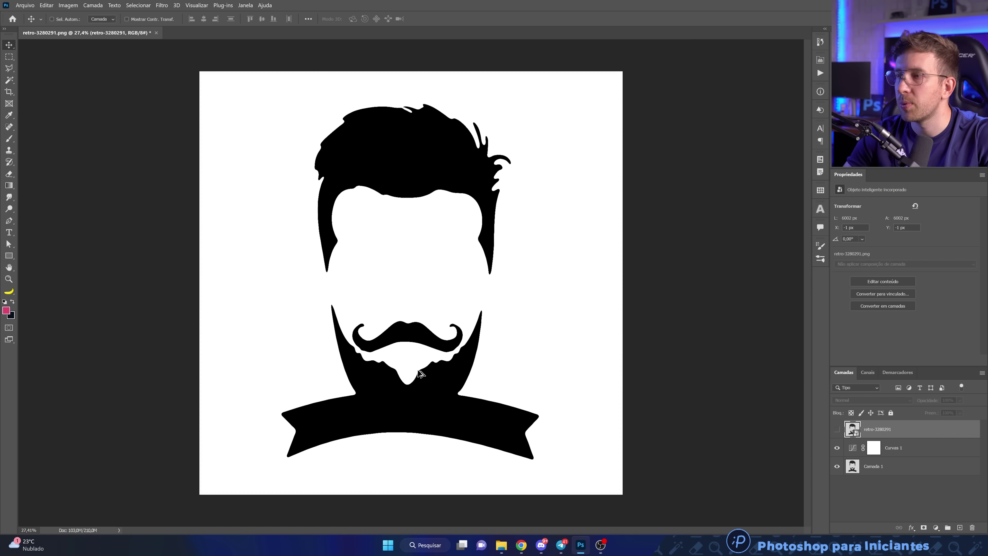
Select Curvas 1 together with Camada 1 and merge them with Ctrl+E
click(886, 468)
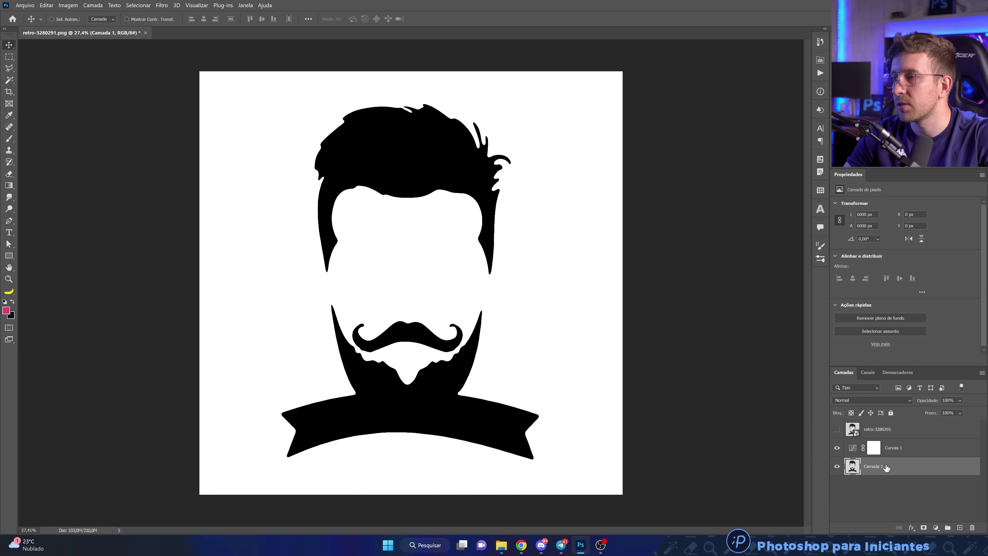
shift+click(897, 453)
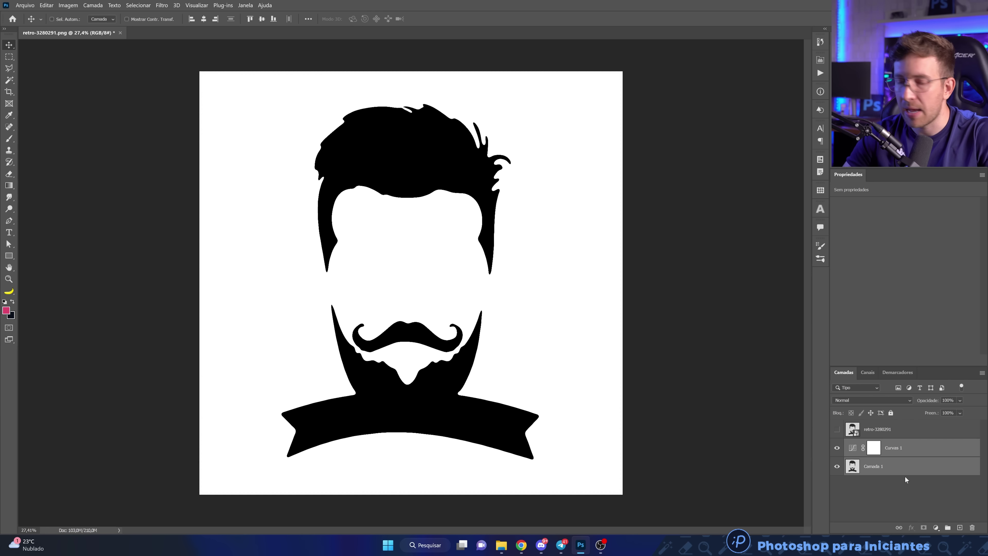
click(901, 470)
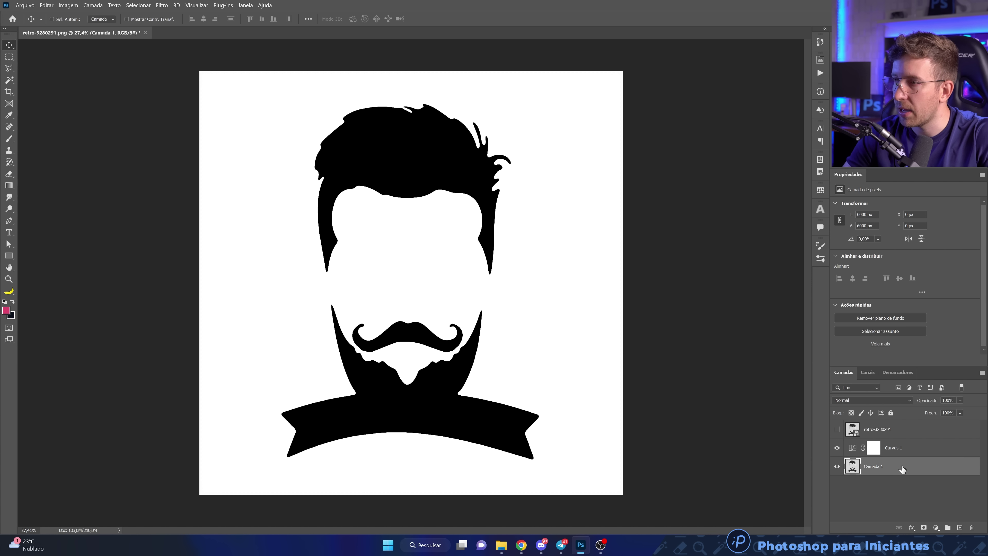
shift+click(911, 451)
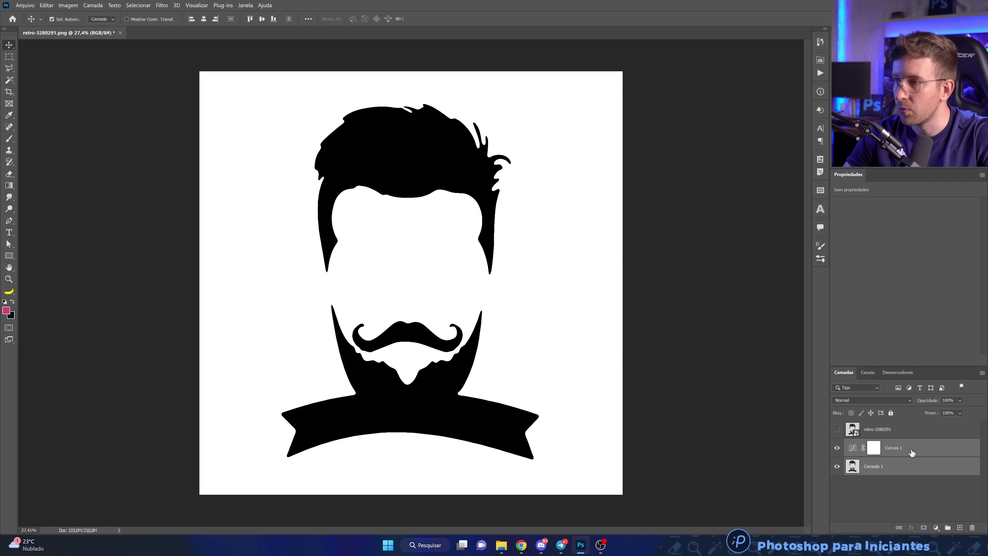
key(ctrl+e)
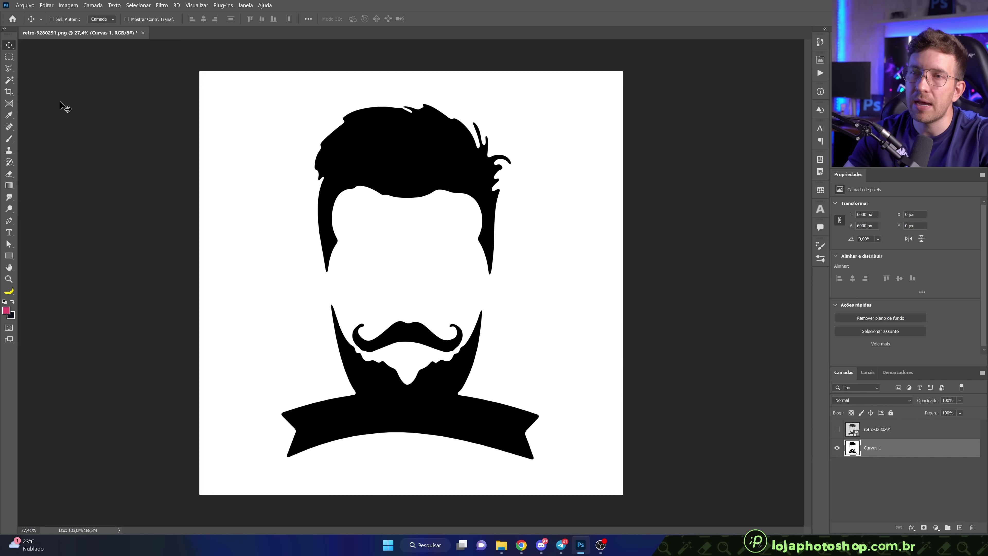
With the Magic Wand active, try Select > Subject on the figure
click(11, 83)
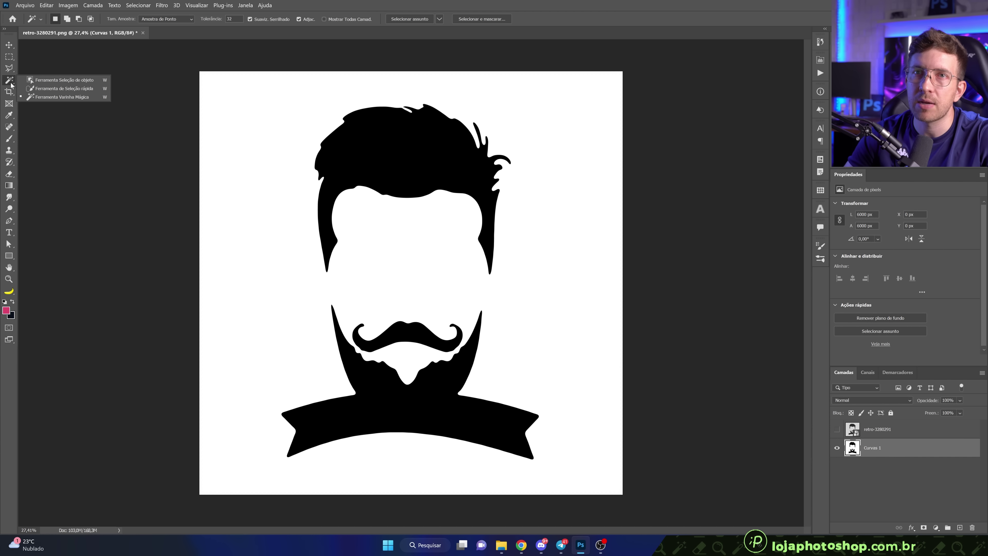
click(44, 97)
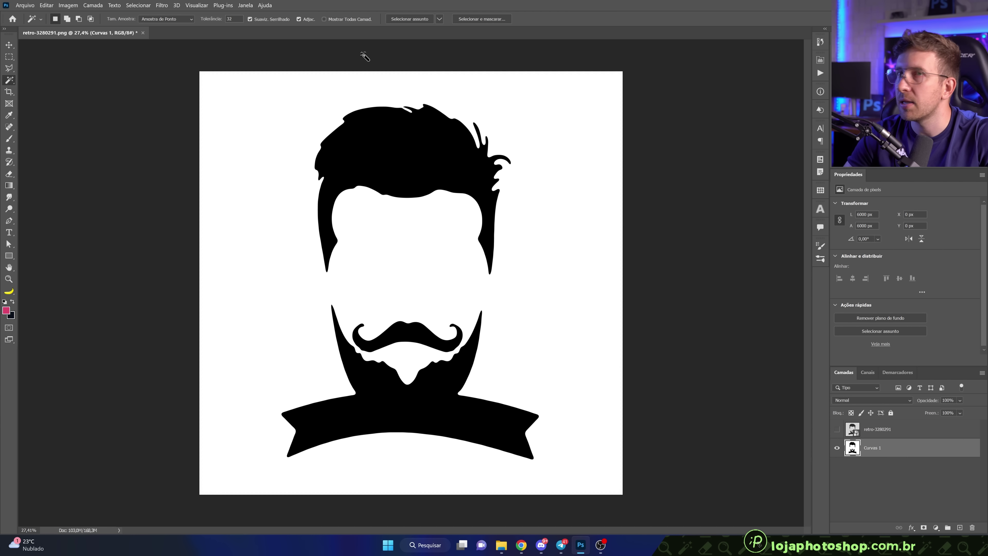
click(149, 8)
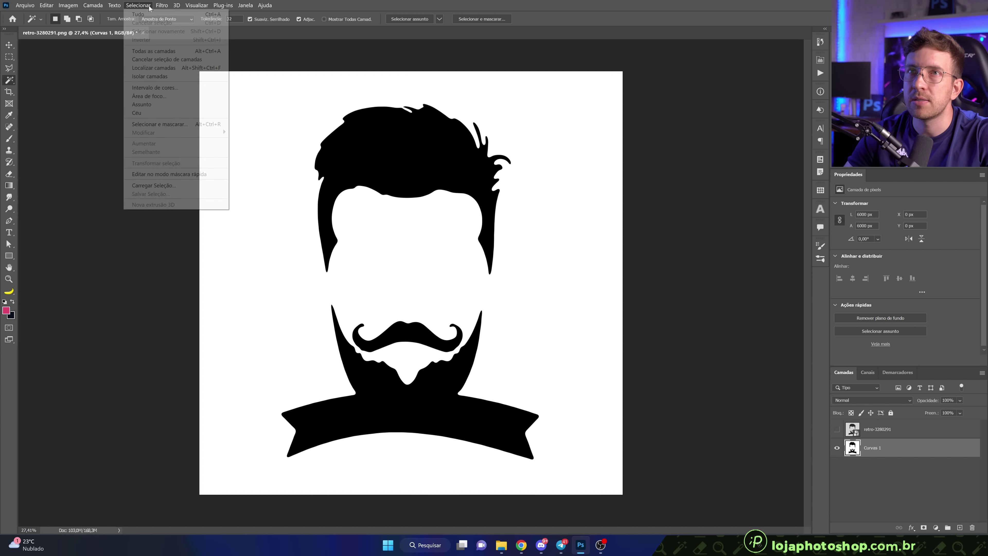
click(147, 104)
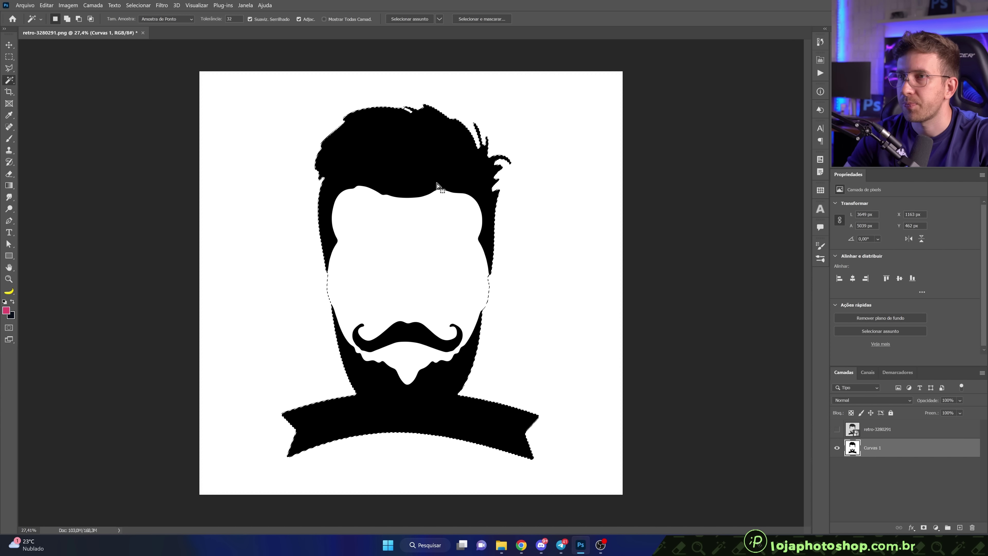
scroll(426, 254, up, 5)
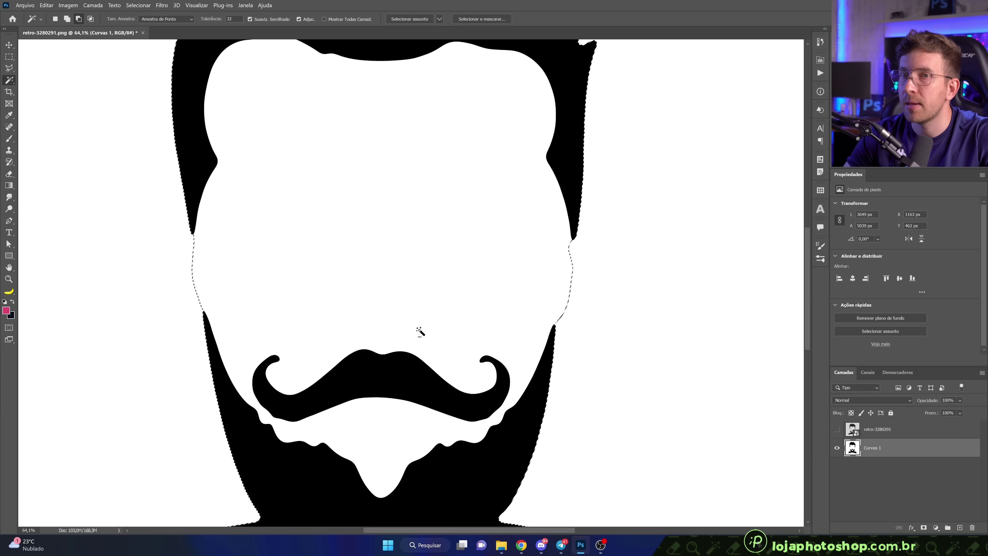
scroll(418, 331, down, 3)
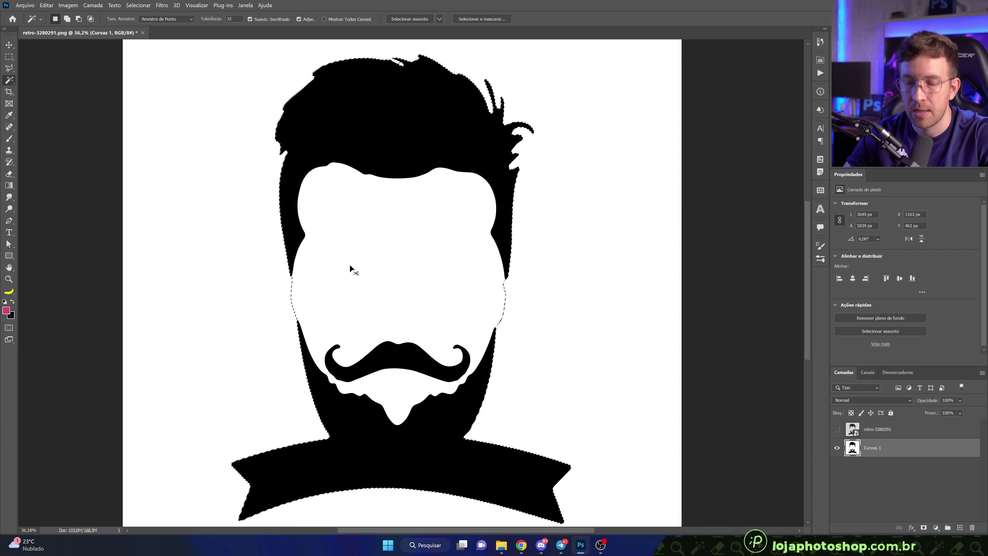
Clear that selection and select the black hair, mustache, beard and ribbon instead
key(ctrl+d)
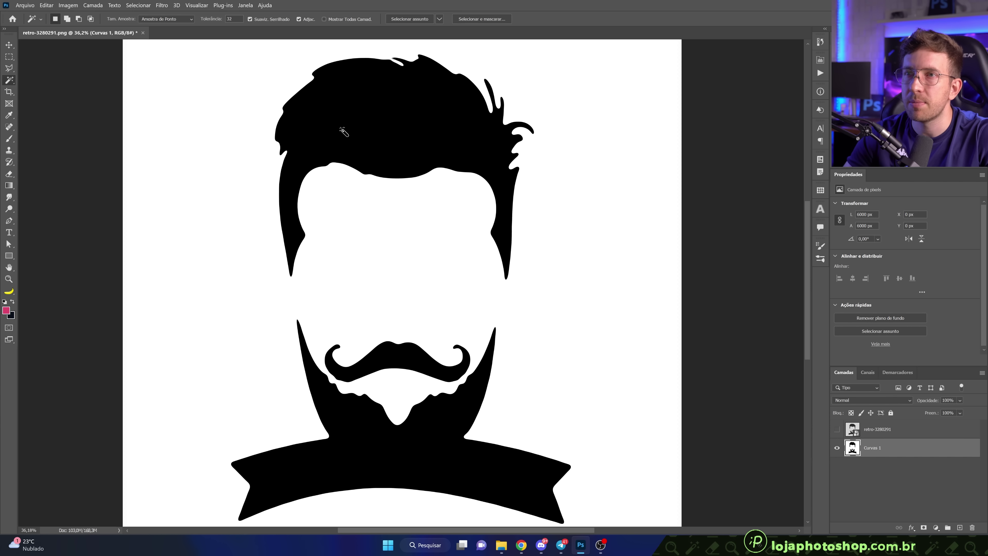
shift+click(405, 354)
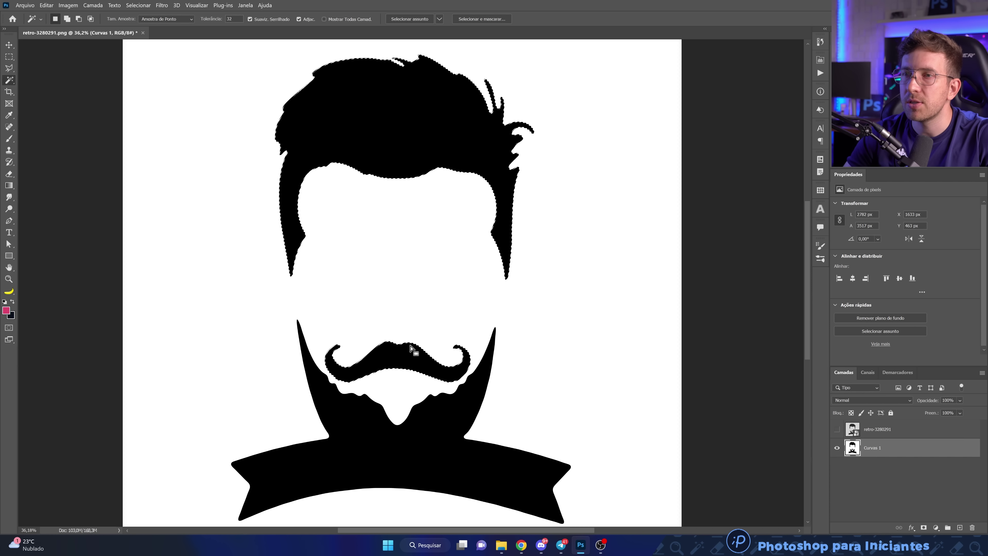
shift+click(448, 412)
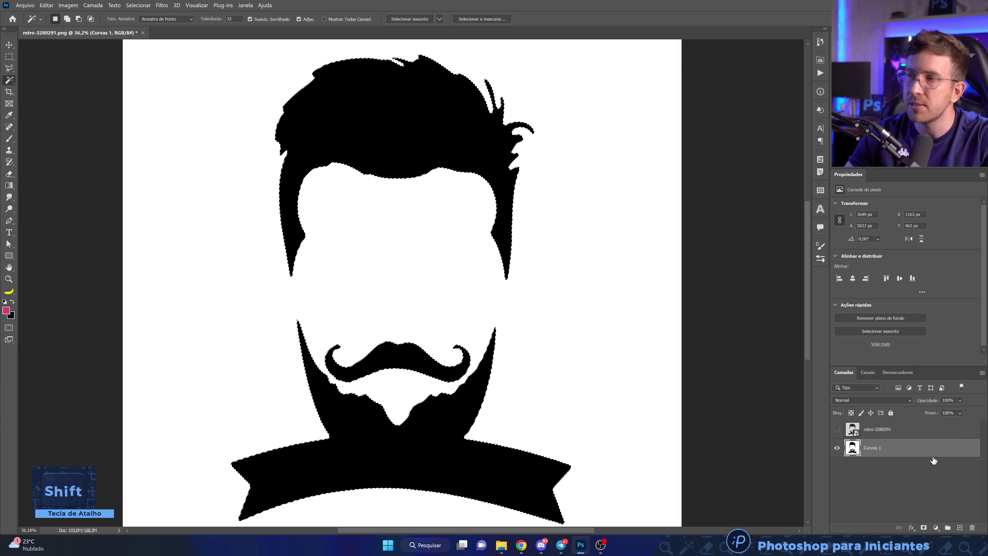
Copy the black shapes to a new Camada 1 layer with a blue Color Overlay
key(ctrl+j)
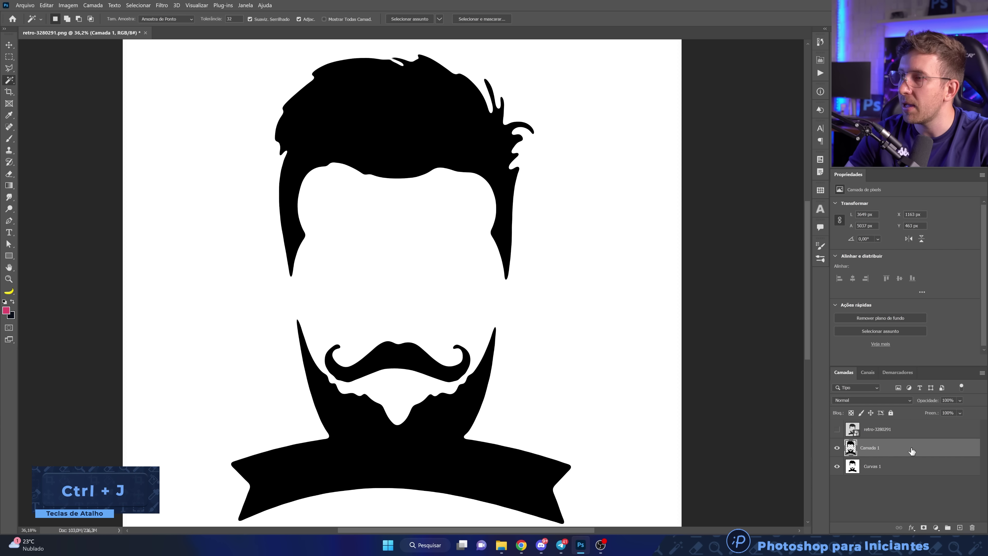
double_click(864, 443)
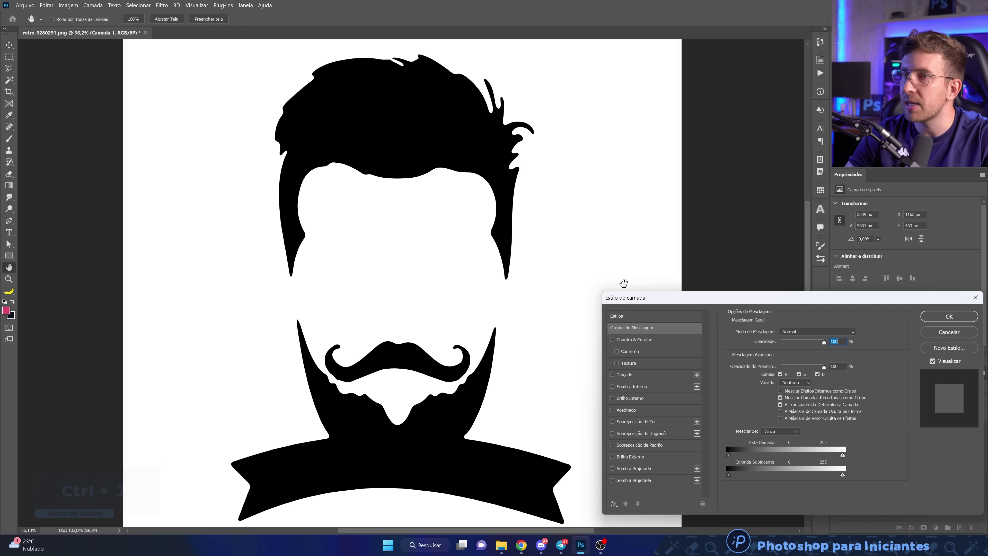
click(638, 421)
drag(712, 304, 660, 271)
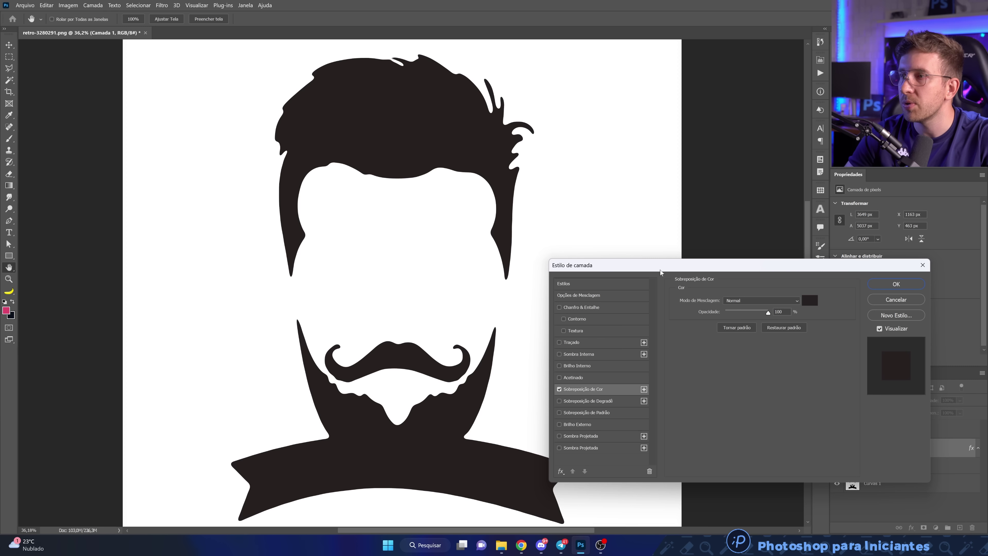
click(810, 300)
mouse_move(774, 351)
mouse_down()
mouse_move(793, 325)
mouse_move(785, 319)
mouse_up()
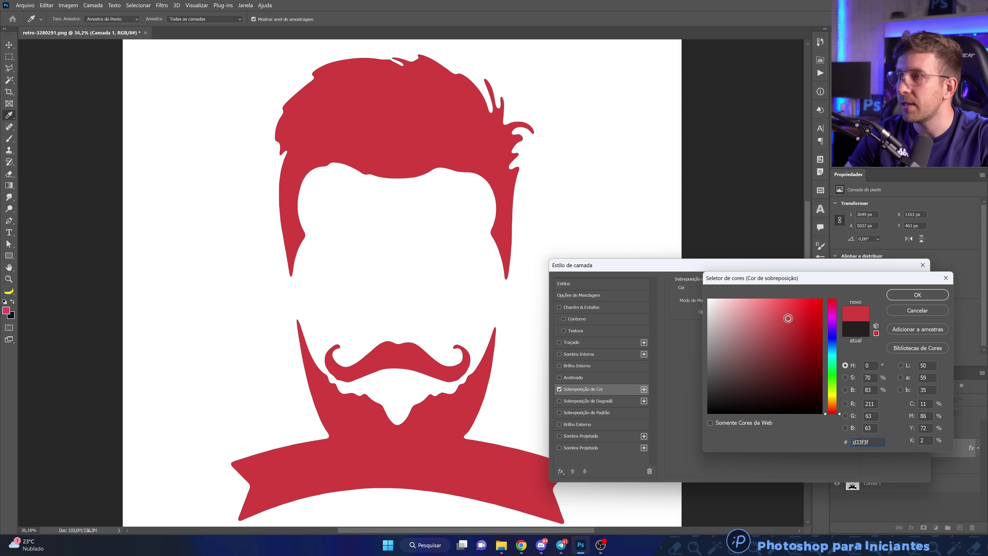
click(830, 352)
click(917, 295)
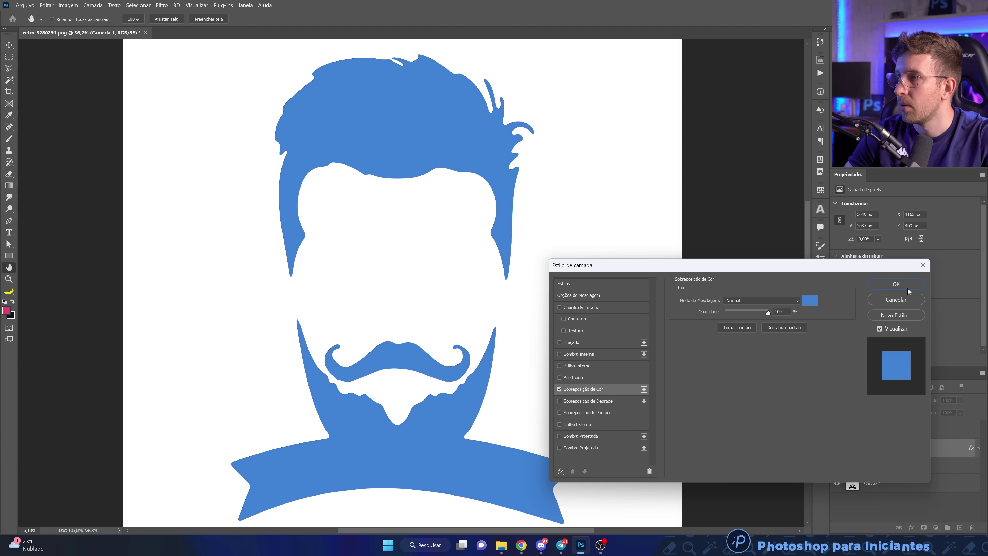
click(896, 485)
click(935, 528)
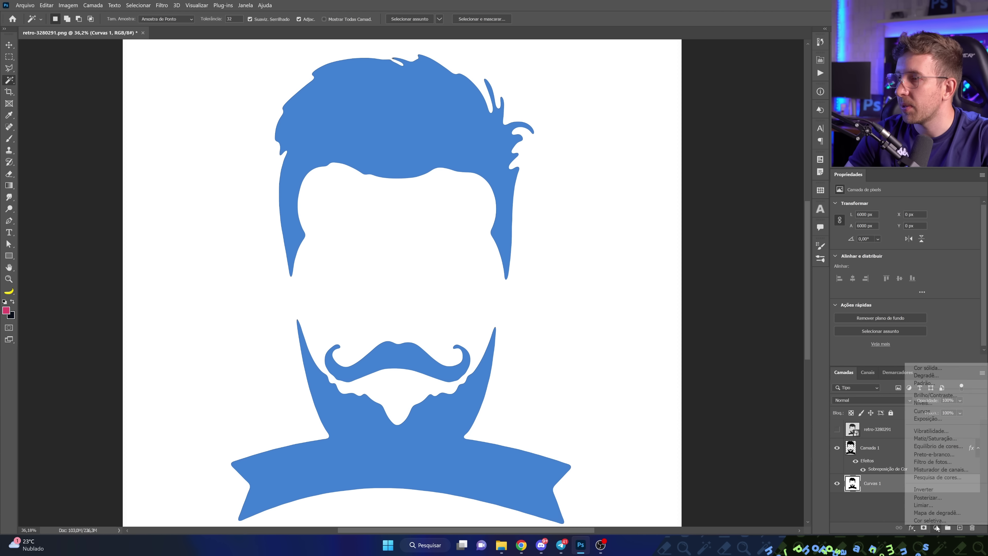
Add a dark navy #131725 solid-colour fill layer behind the blue figure
click(933, 368)
drag(752, 355, 767, 382)
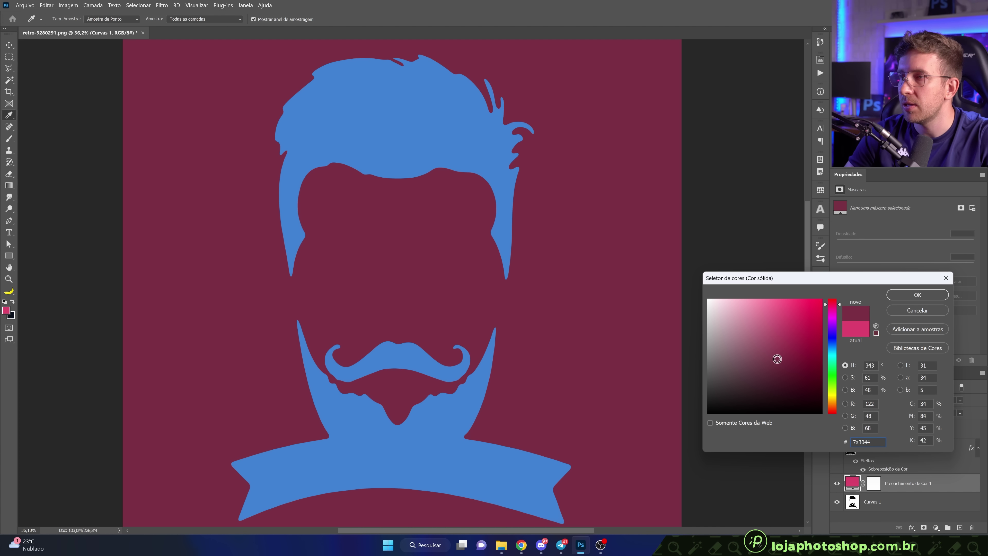
drag(831, 305, 831, 341)
drag(768, 386, 762, 396)
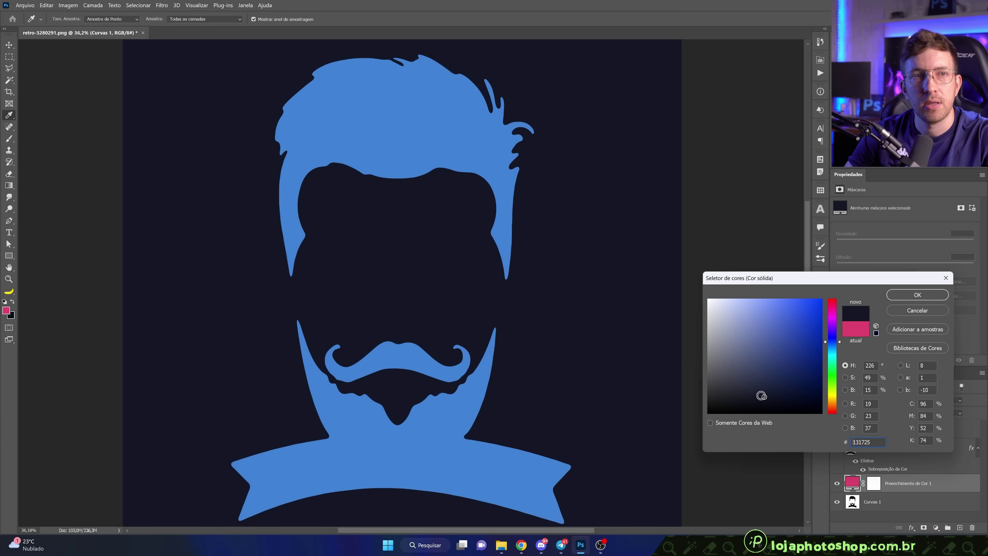
click(929, 293)
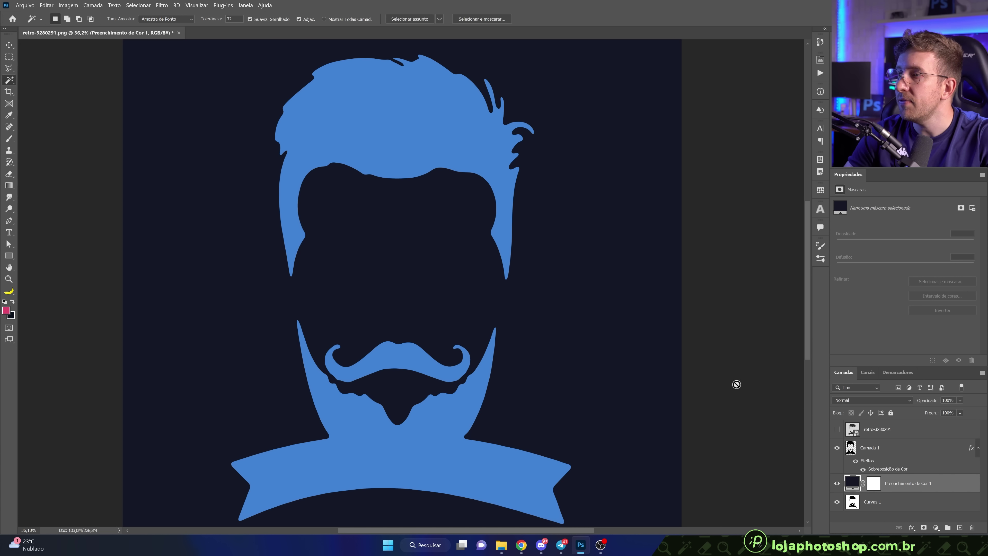
Zoom and pan in close to inspect the hair and ribbon edges
key(w)
scroll(540, 348, down, 2)
scroll(539, 348, up, 3)
scroll(525, 347, up, 2)
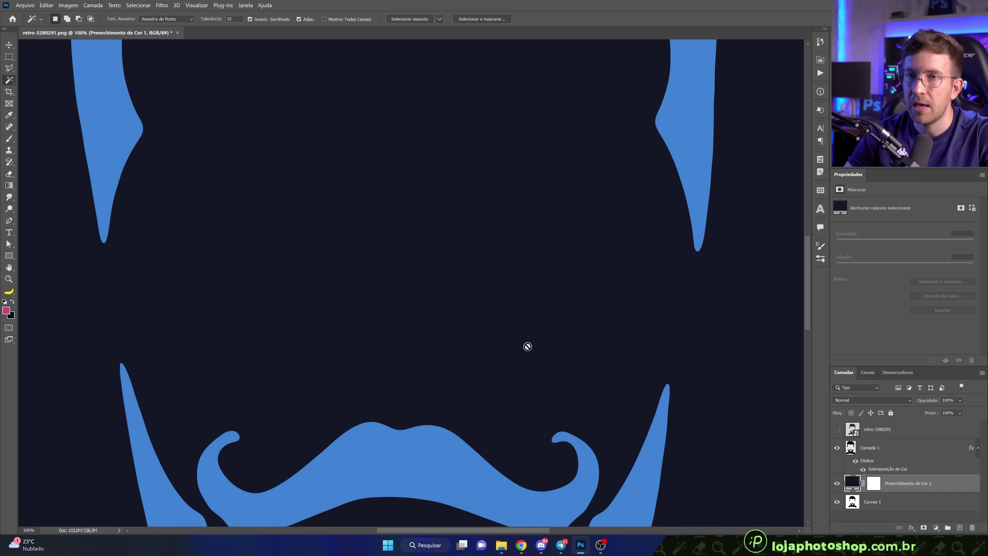
drag(525, 346, 372, 410)
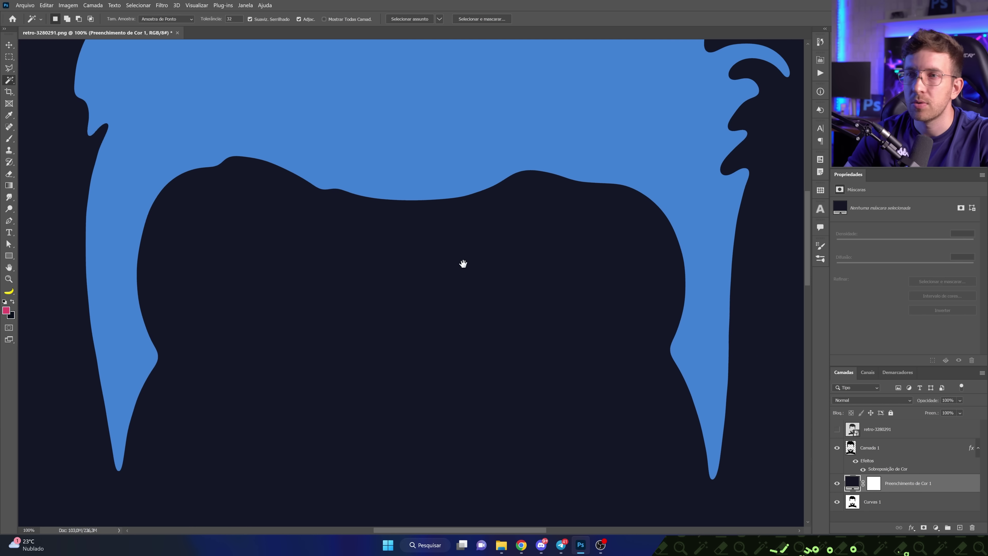
scroll(464, 264, down, 5)
scroll(567, 280, down, 5)
drag(735, 113, 739, 110)
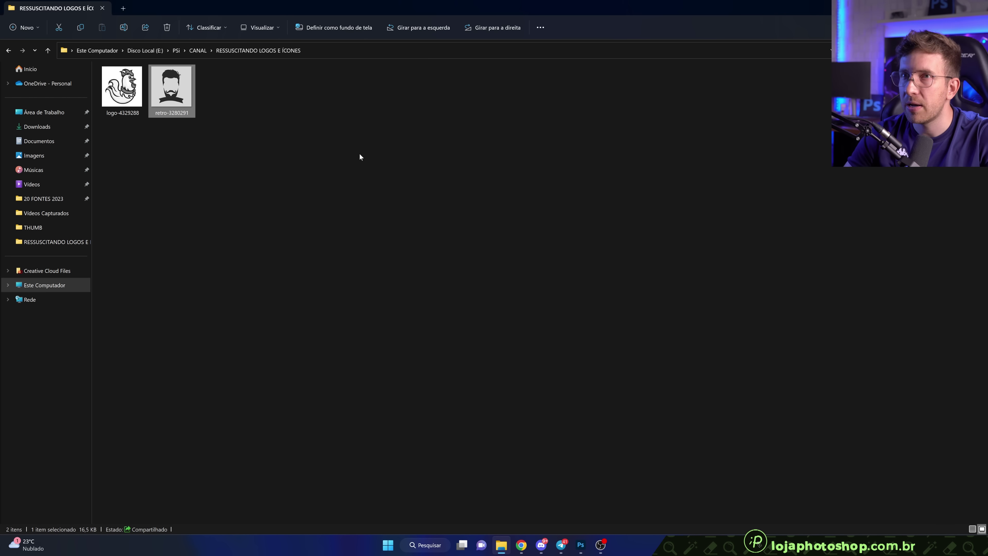
Open logo-4329288 in Adobe Photoshop 2023 via the file's Open with menu
right_click(141, 95)
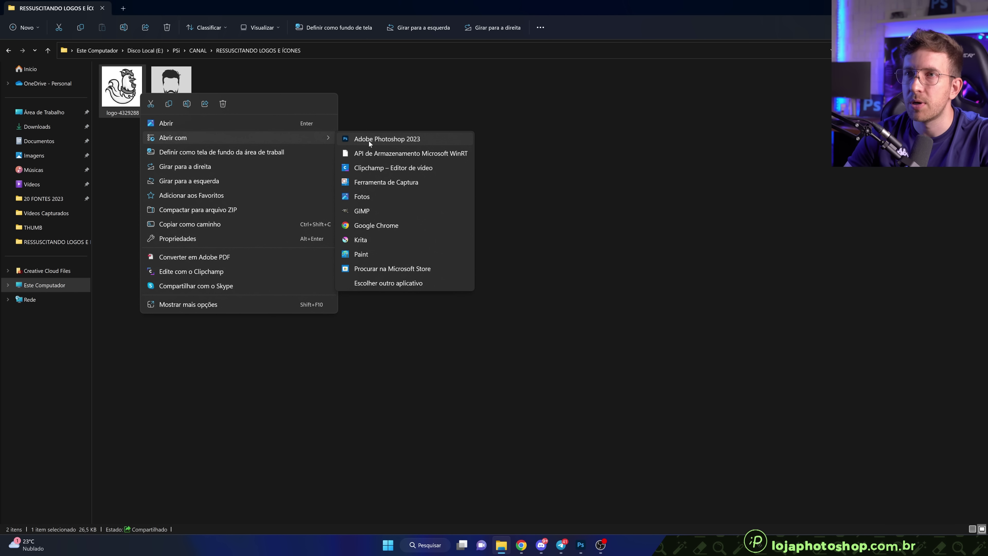
mouse_move(173, 138)
click(369, 141)
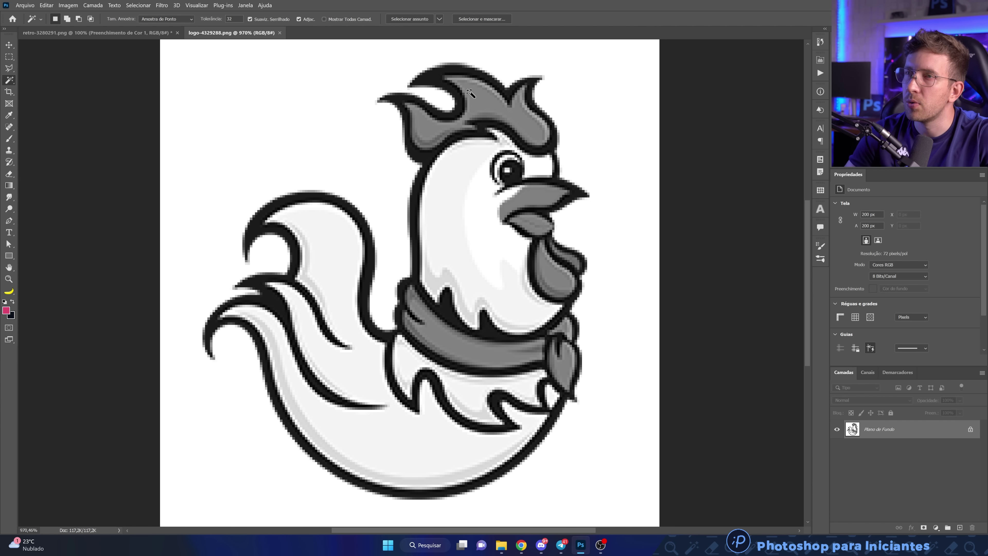
Resize the rooster logo to 6000 px in Image Size
scroll(659, 403, down, 3)
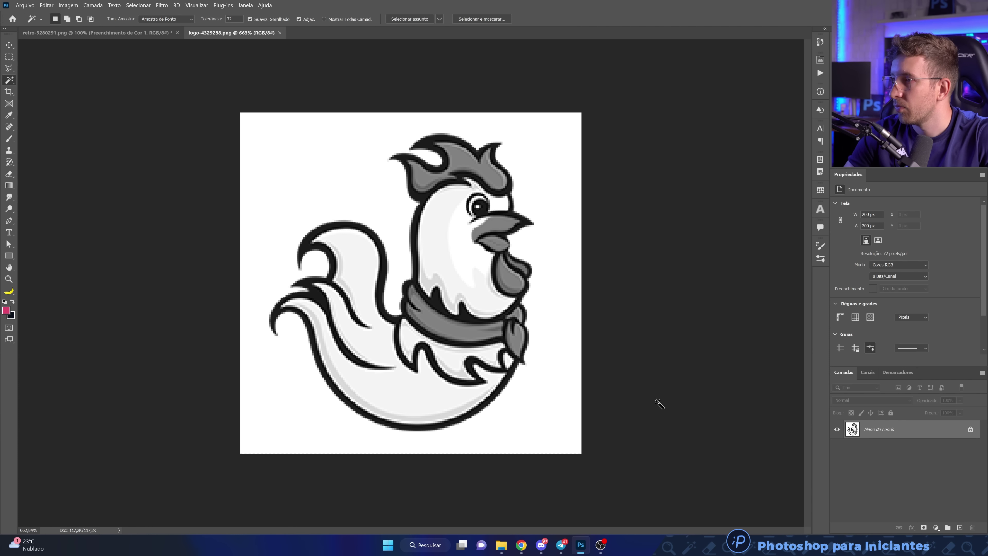
click(72, 7)
click(102, 64)
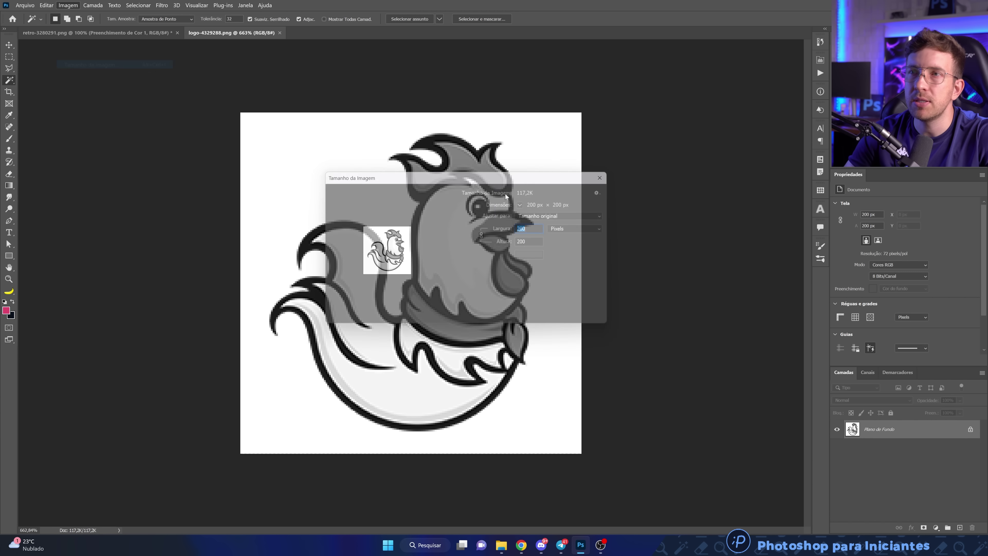
text(300)
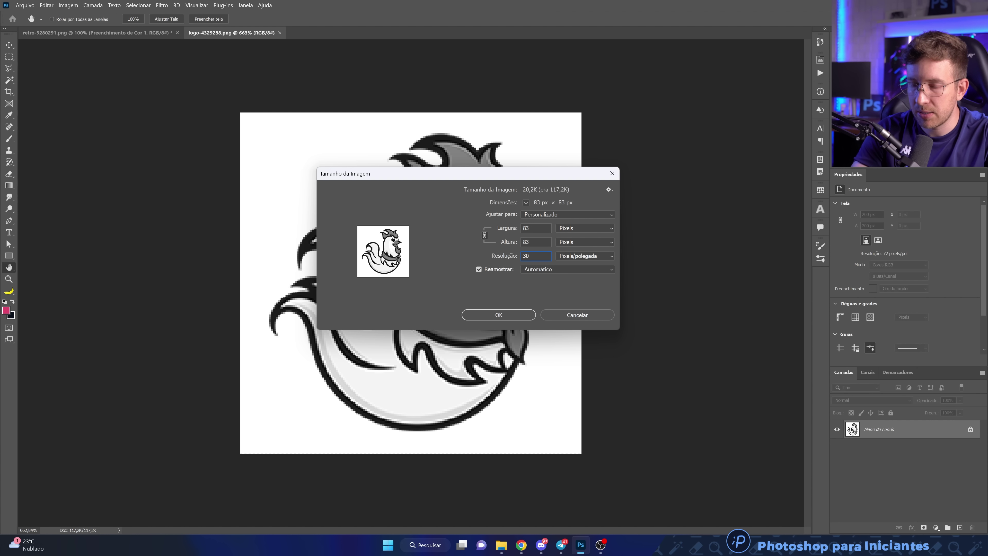
key(Tab)
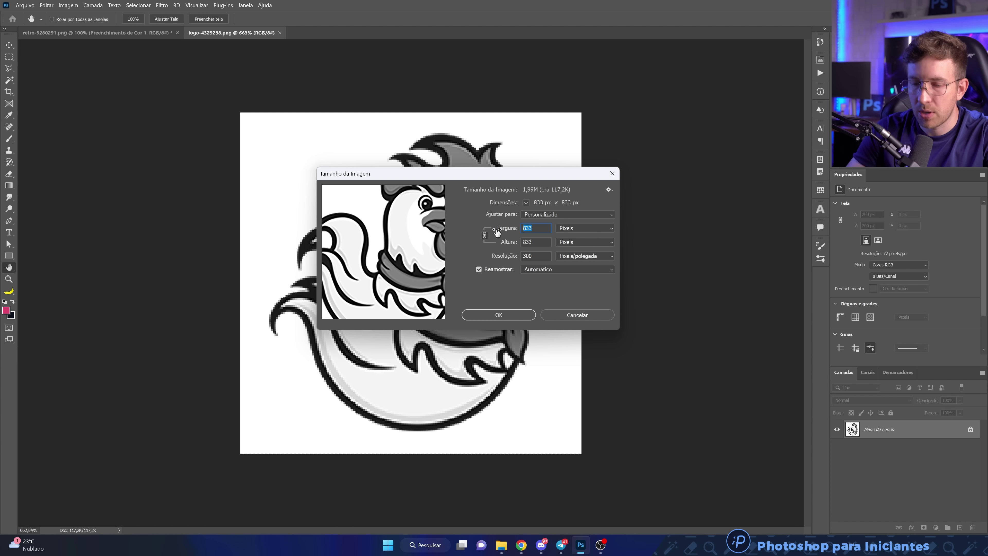
text(6000)
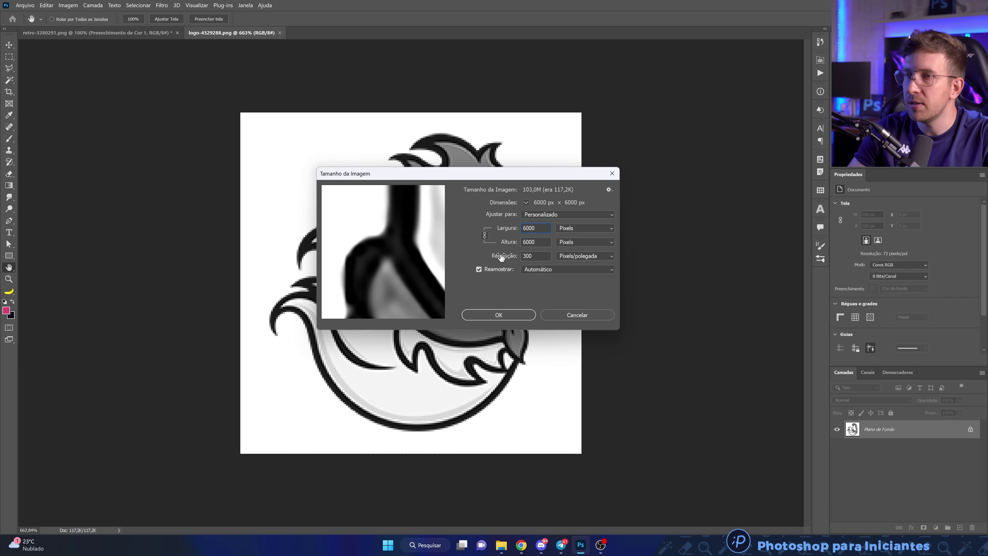
click(506, 314)
key(w)
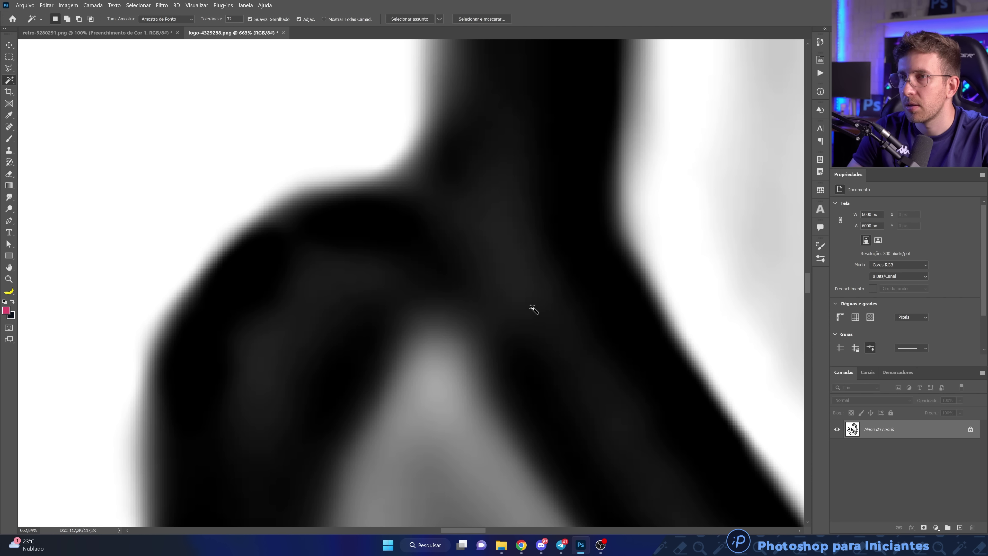
Apply a Gaussian blur of radius about 26 to soften the jagged edges
scroll(444, 331, down, 3)
scroll(443, 331, down, 2)
scroll(442, 333, down, 2)
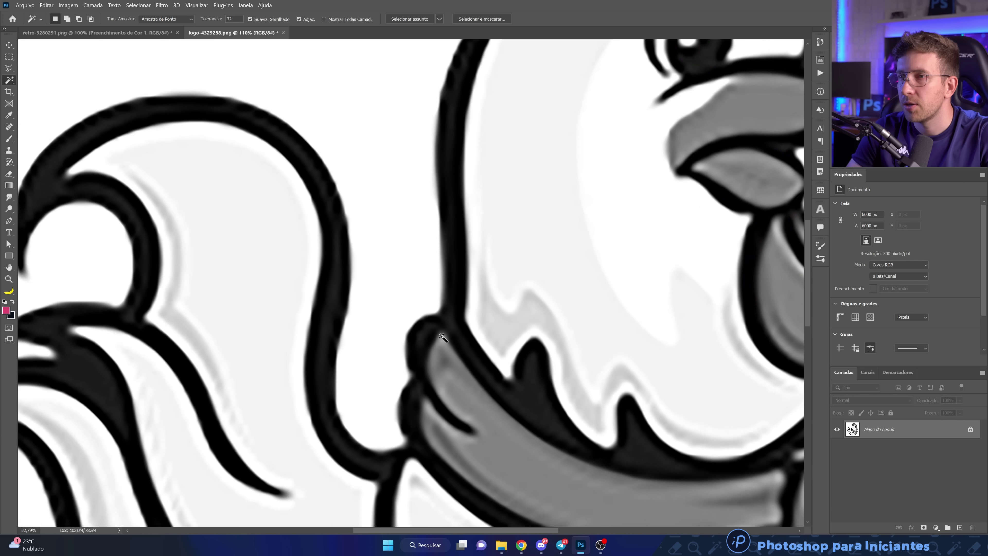
scroll(442, 339, down, 2)
scroll(442, 338, down, 2)
scroll(442, 338, down, 1)
scroll(442, 338, down, 2)
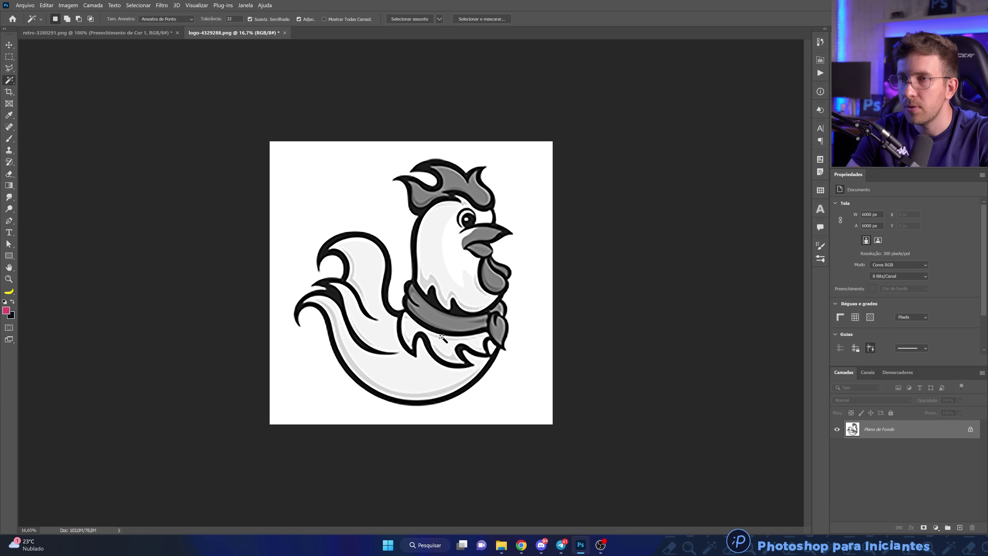
scroll(442, 338, up, 3)
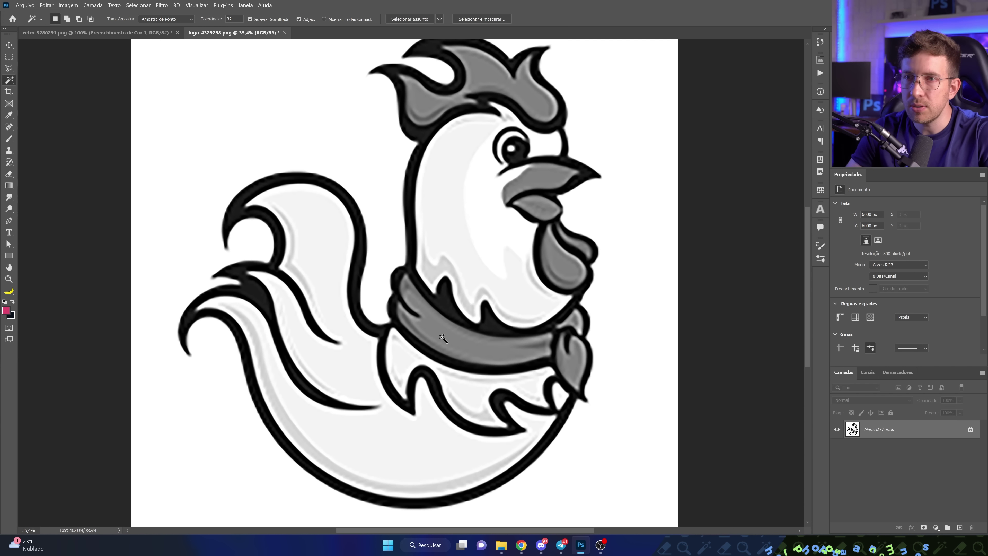
scroll(443, 339, down, 1)
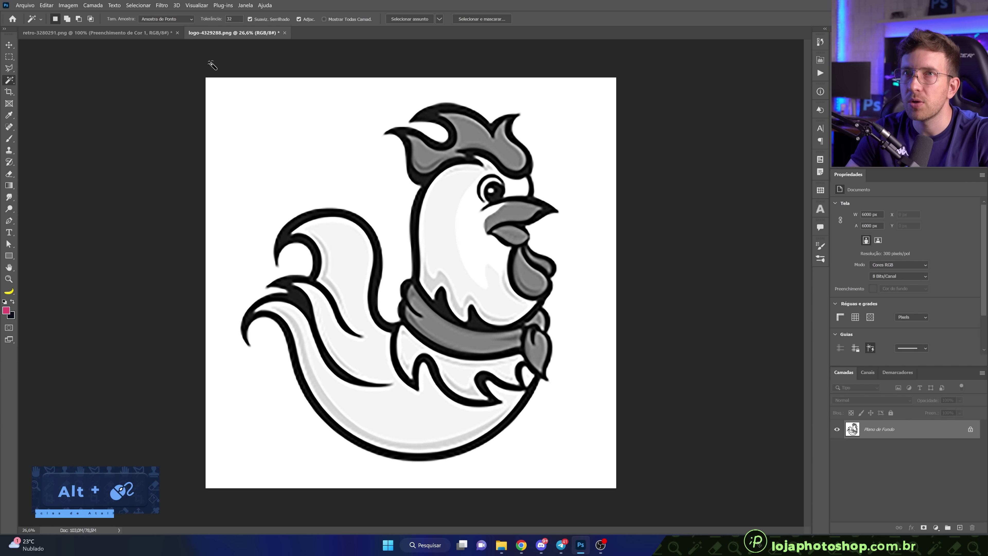
click(162, 5)
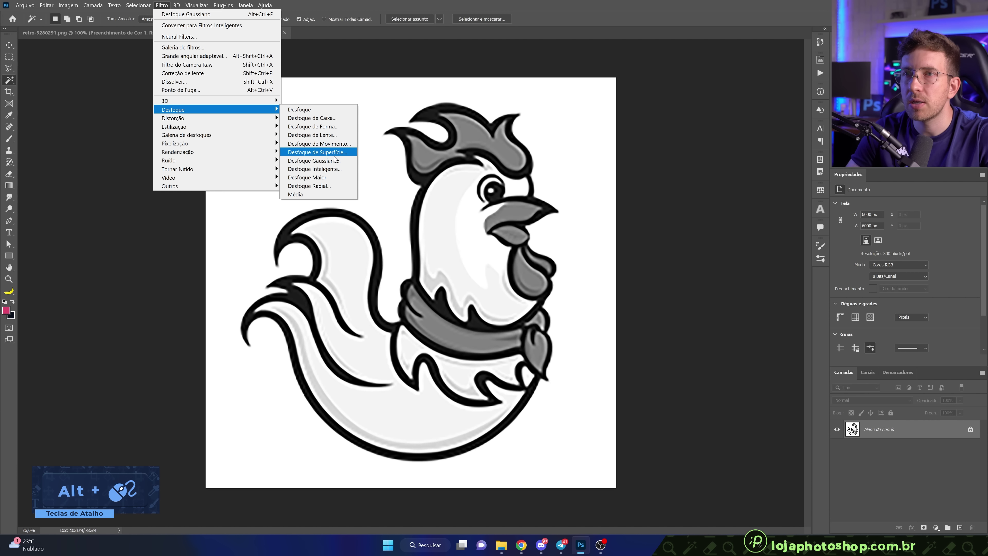
mouse_move(216, 110)
click(311, 160)
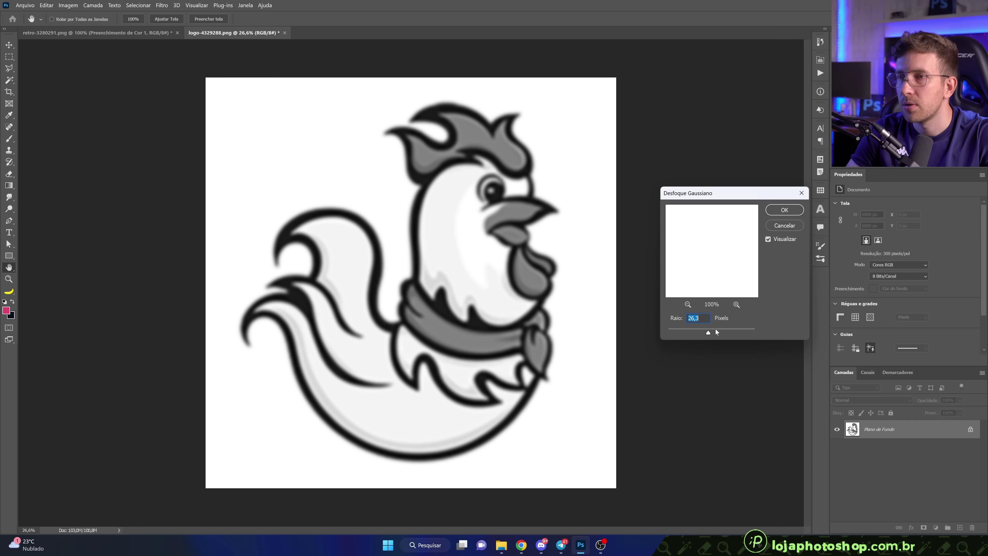
click(786, 211)
key(w)
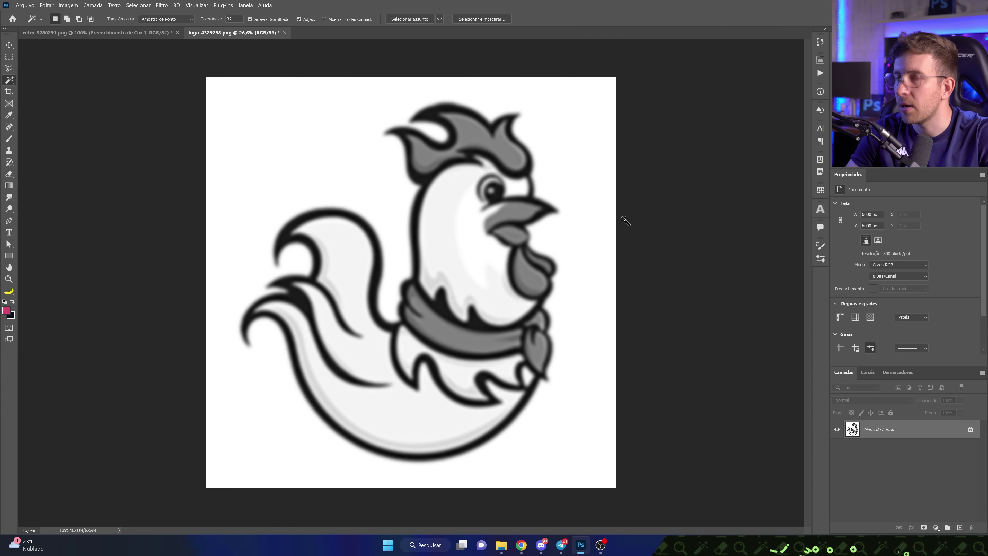
click(935, 528)
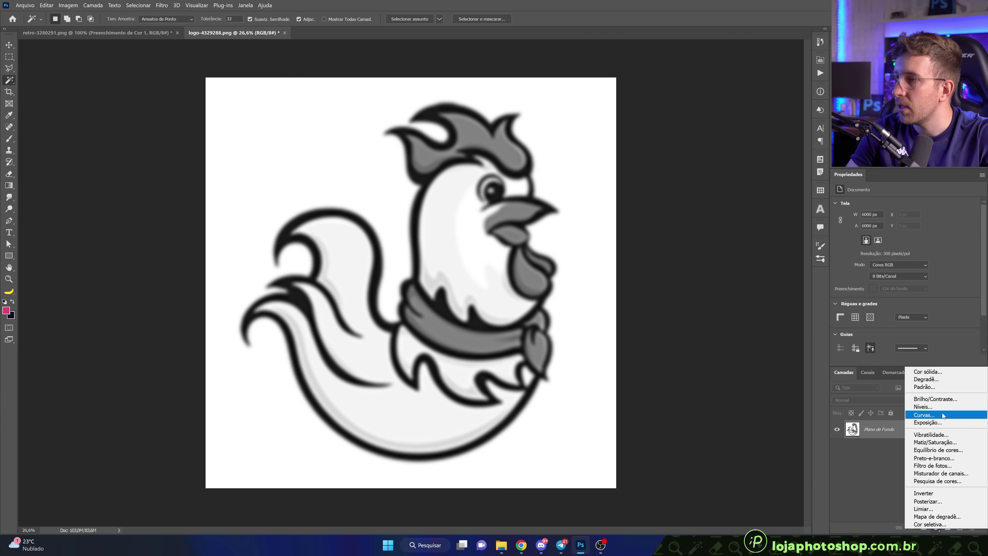
Add a Curves layer with black and white inputs pulled together near 113 for crisp lines
click(925, 421)
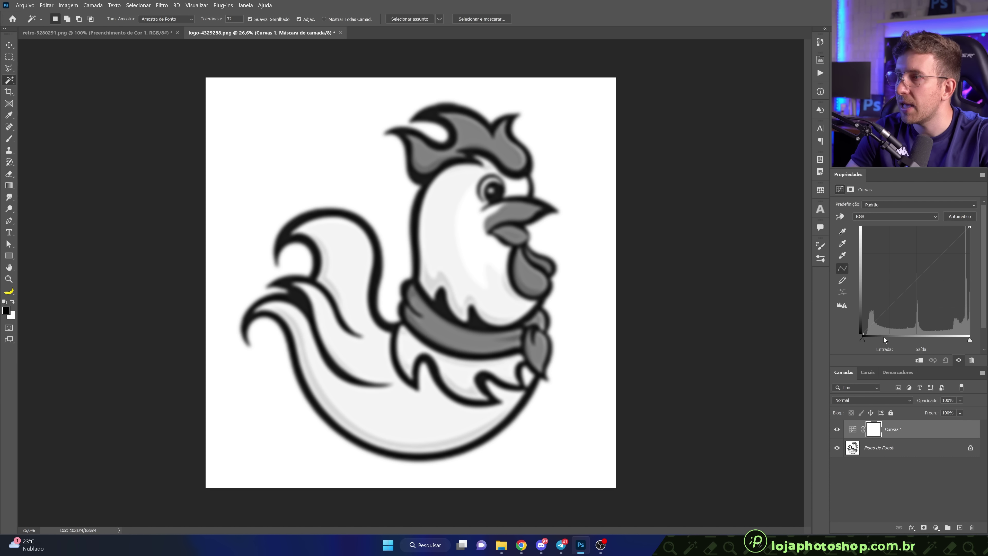
drag(871, 340, 910, 338)
drag(970, 339, 915, 338)
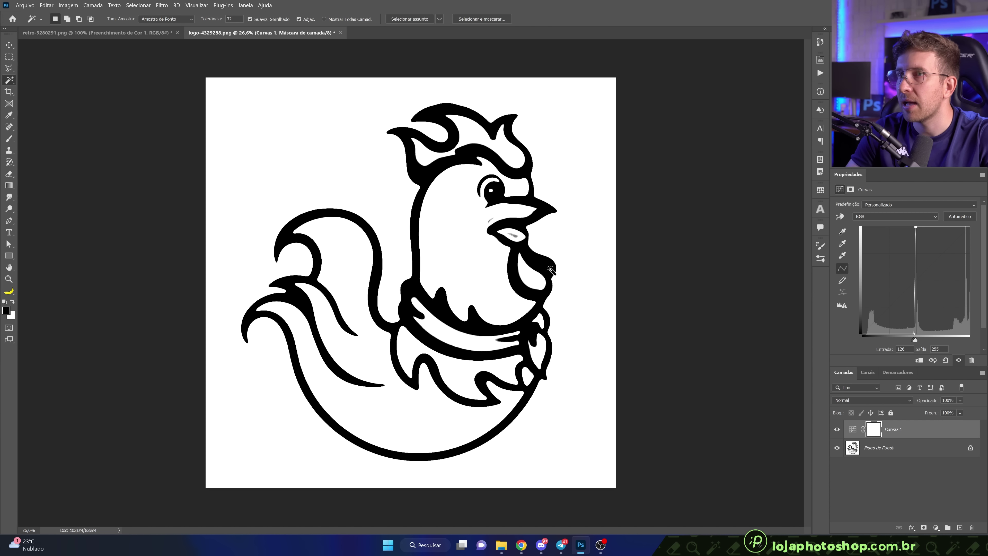
scroll(479, 230, up, 2)
scroll(486, 239, up, 2)
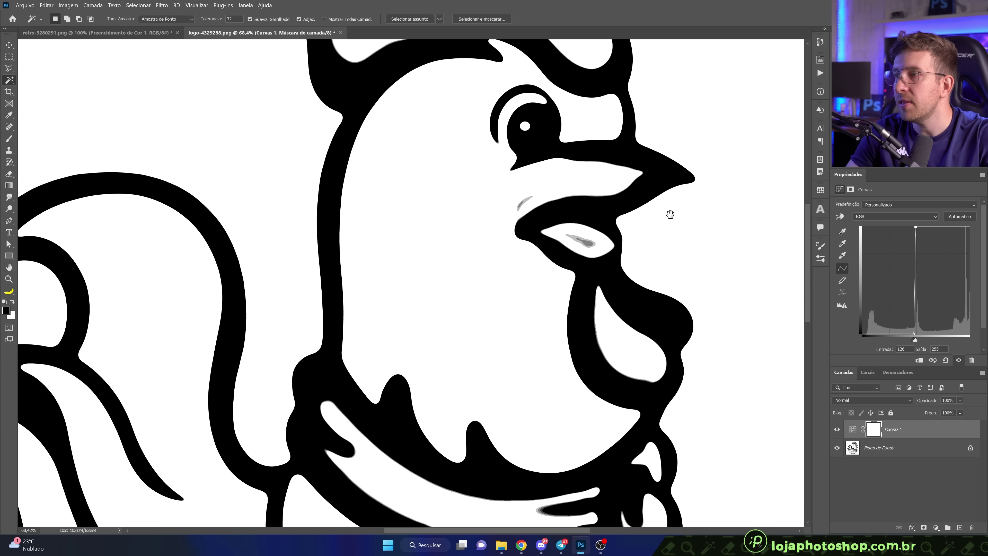
drag(665, 208, 649, 266)
drag(917, 340, 923, 339)
drag(575, 407, 576, 201)
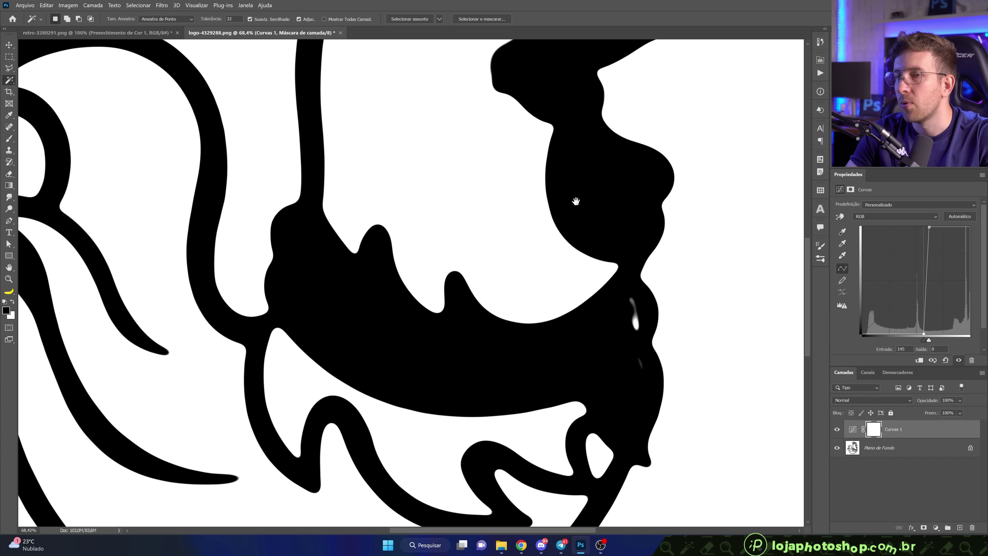
drag(929, 341, 925, 340)
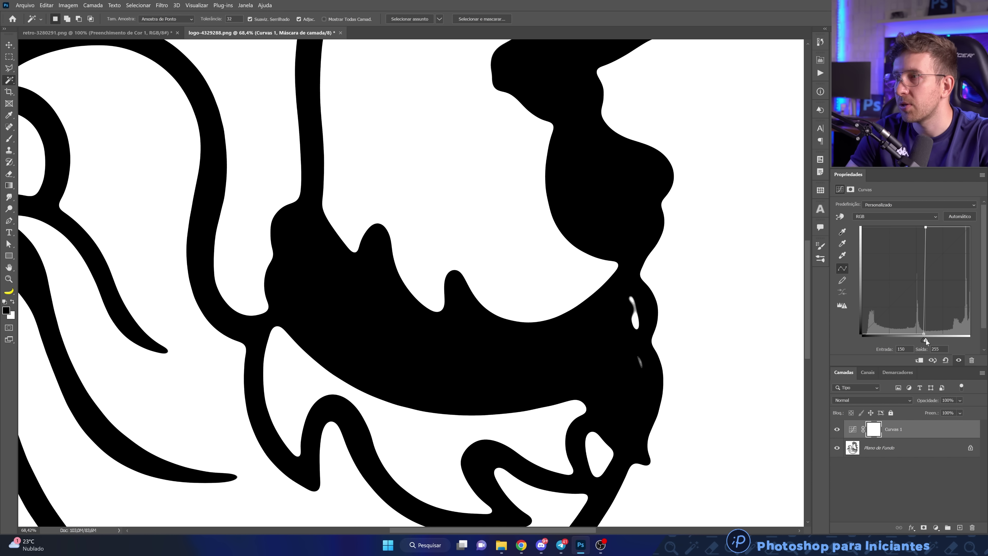
drag(923, 340, 908, 336)
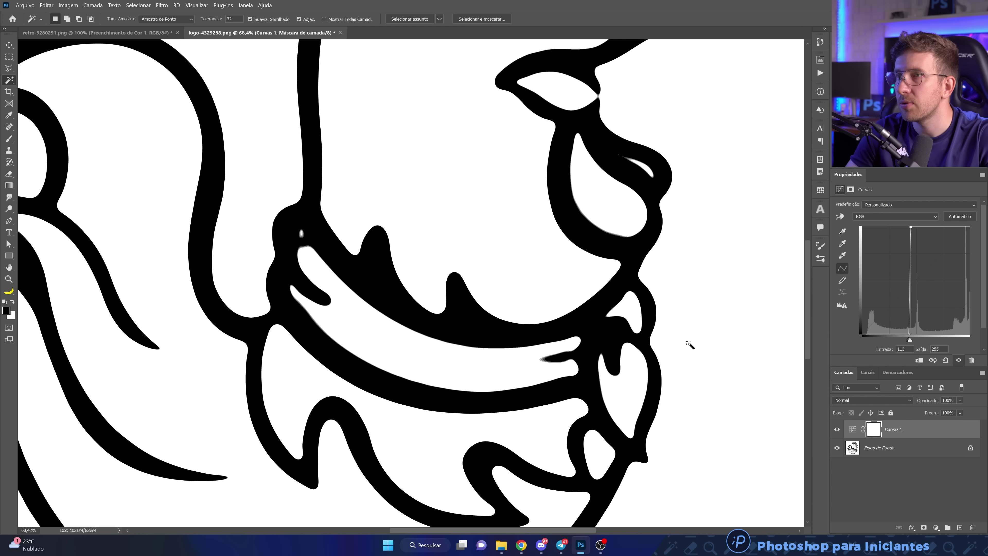
Pan over the head, comb and body to check the line art, then redock the window
drag(522, 260, 531, 423)
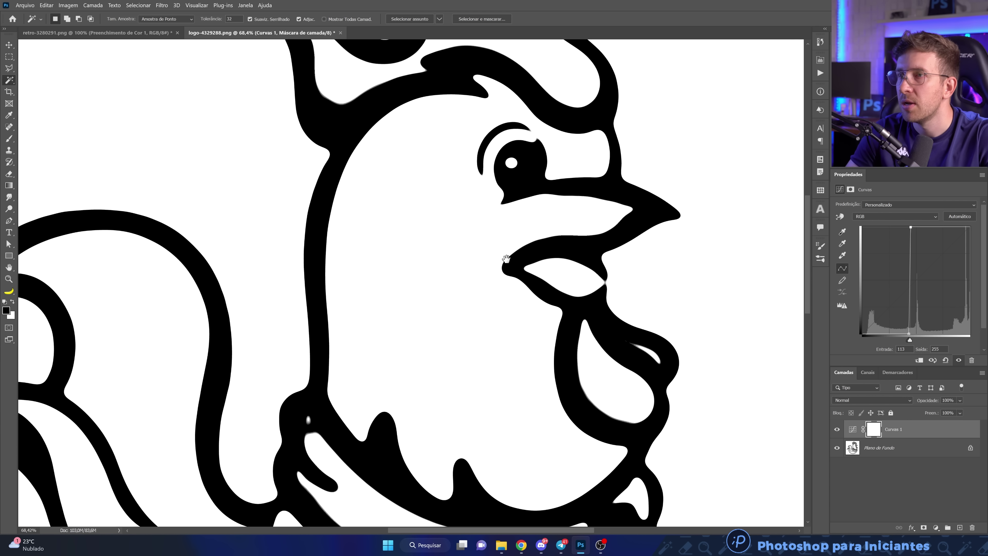
drag(505, 256, 540, 423)
drag(508, 454, 663, 226)
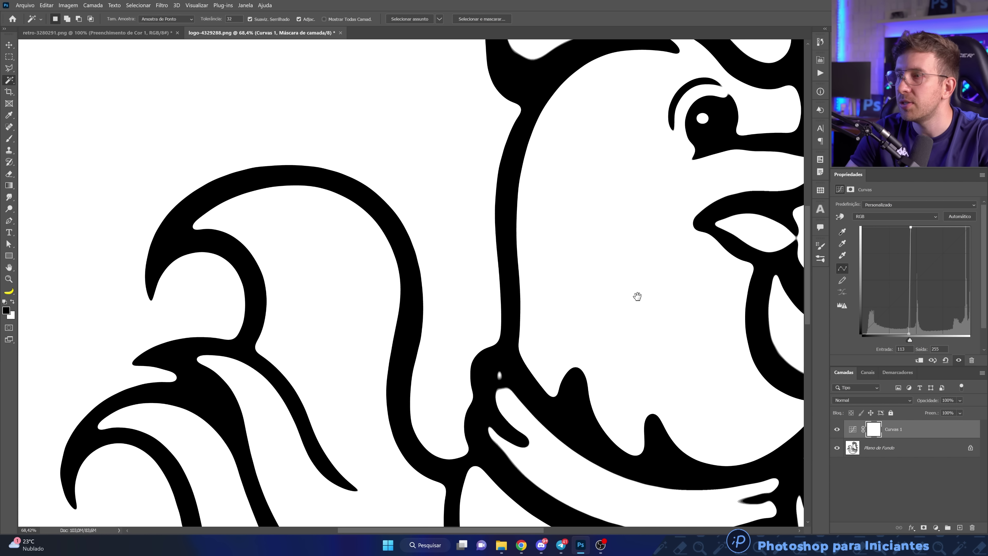
mouse_move(445, 340)
mouse_down()
mouse_move(602, 59)
mouse_move(273, 73)
mouse_move(448, 83)
mouse_move(472, 136)
mouse_up()
drag(481, 258, 430, 33)
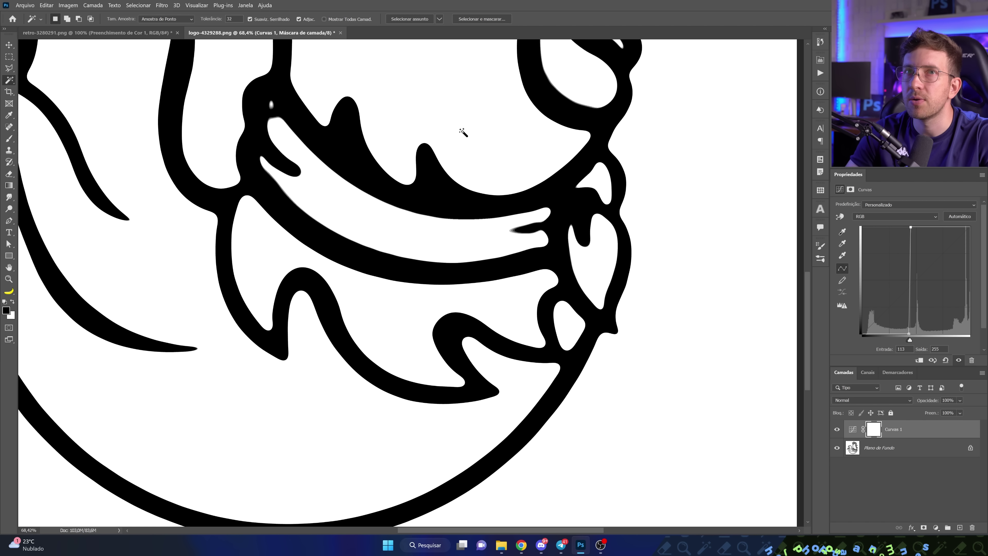
Drag the original logo-4329288 file from its folder onto the canvas
scroll(474, 202, up, 5)
scroll(498, 390, down, 3)
scroll(514, 374, down, 3)
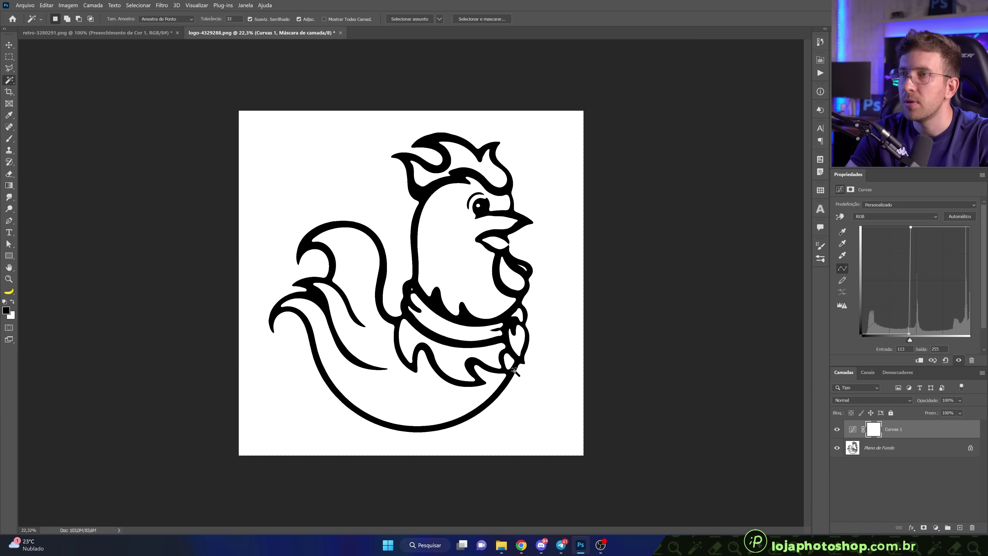
scroll(519, 373, up, 1)
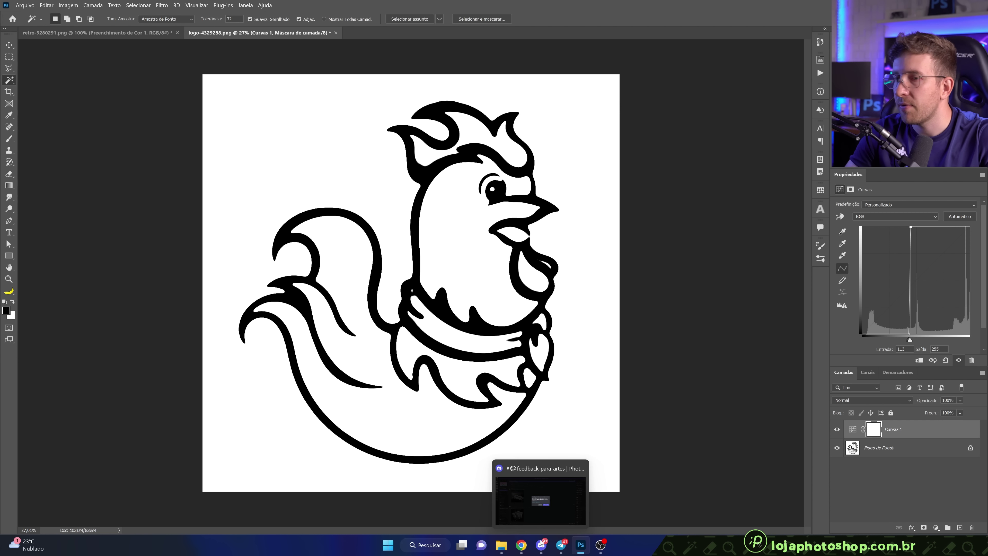
click(502, 545)
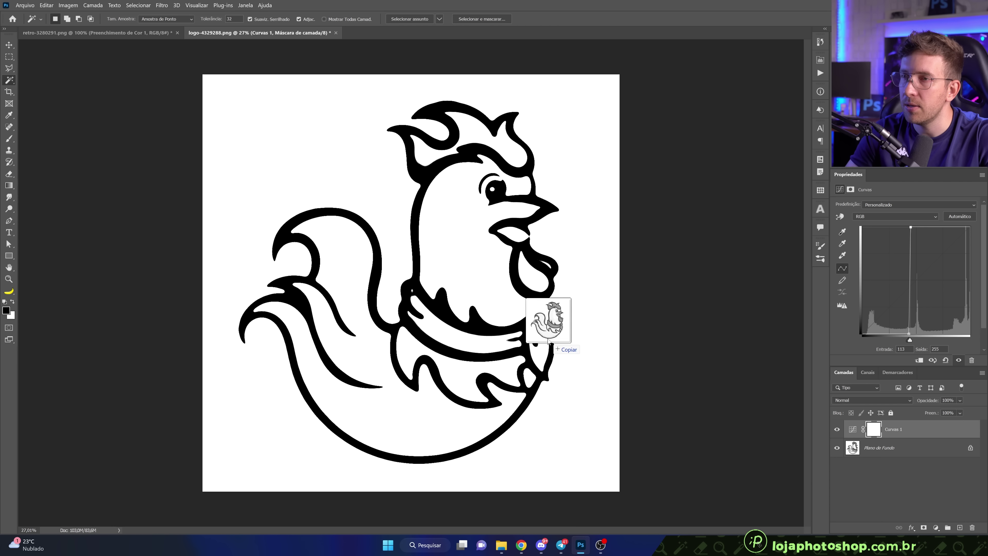
drag(123, 87, 540, 323)
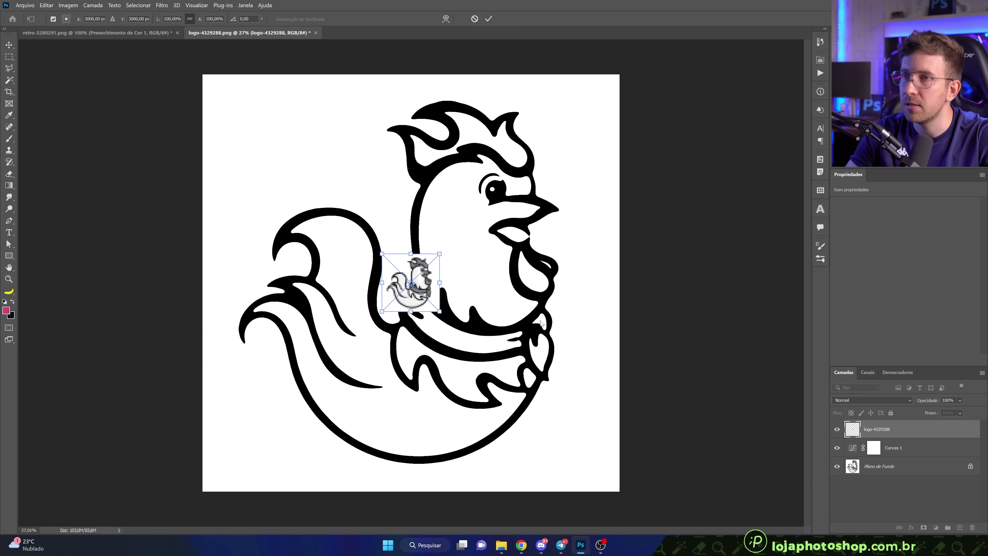
Scale the placed logo up to fill the canvas and commit it
drag(439, 255, 637, 93)
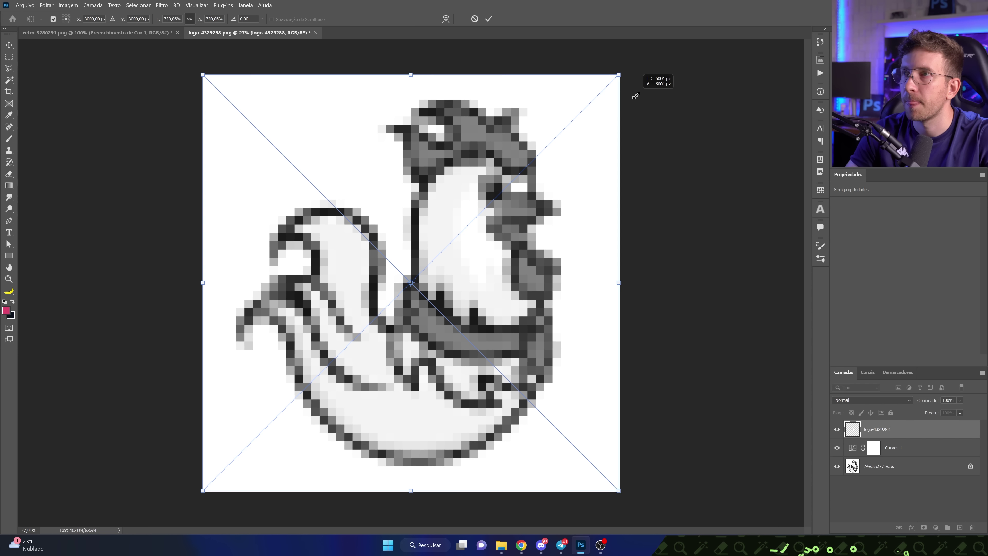
click(489, 18)
scroll(569, 232, up, 8)
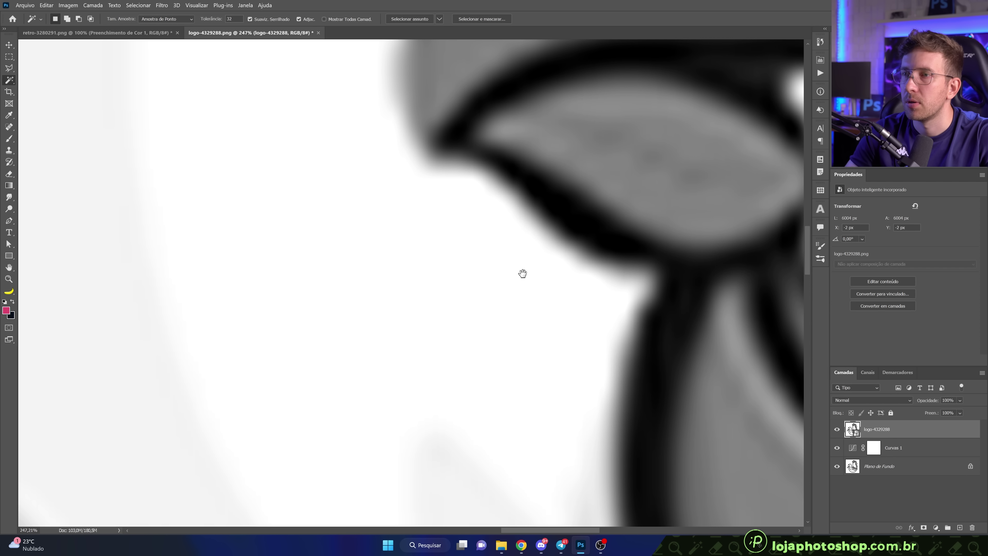
Toggle the original logo layer's visibility to compare it with the crisp rooster lines
click(837, 429)
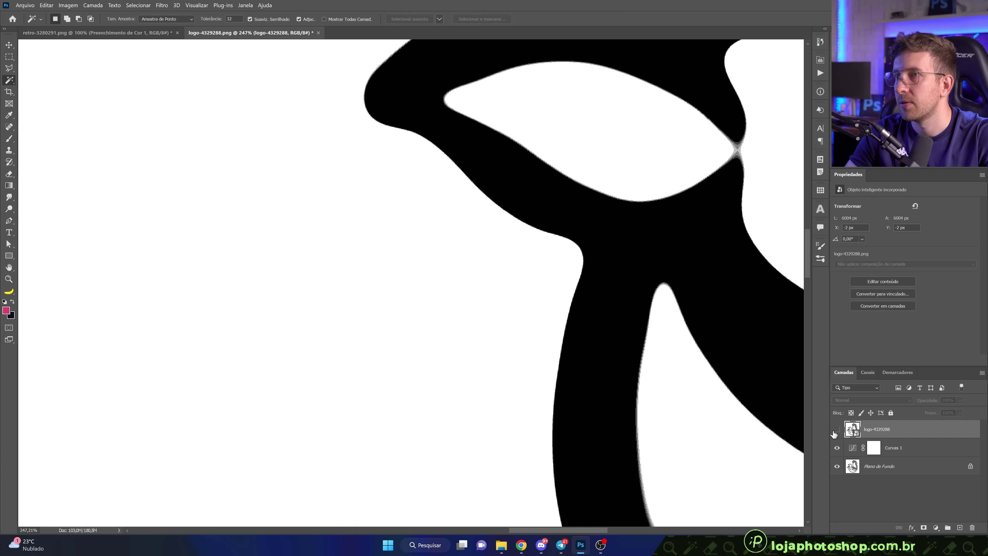
scroll(578, 346, down, 5)
scroll(712, 103, up, 3)
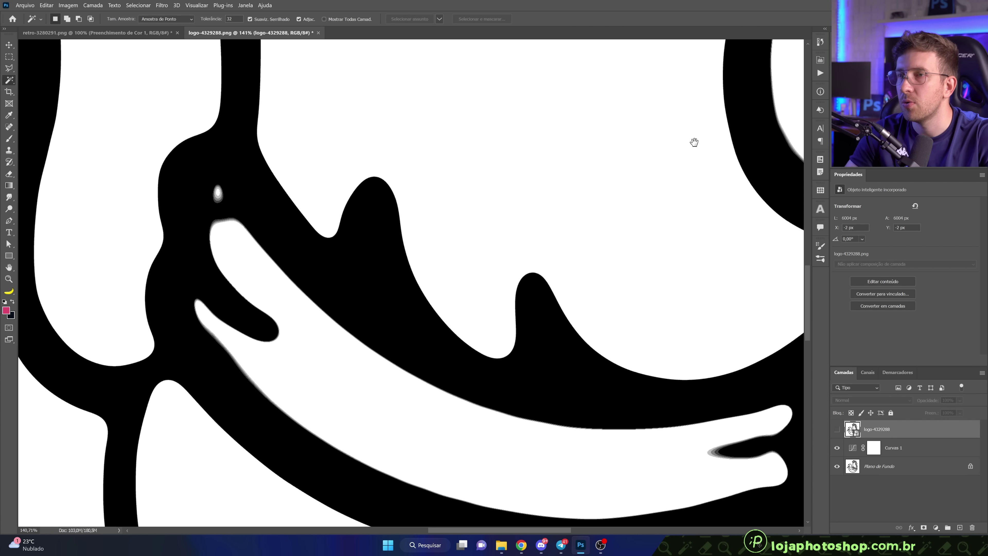
click(837, 429)
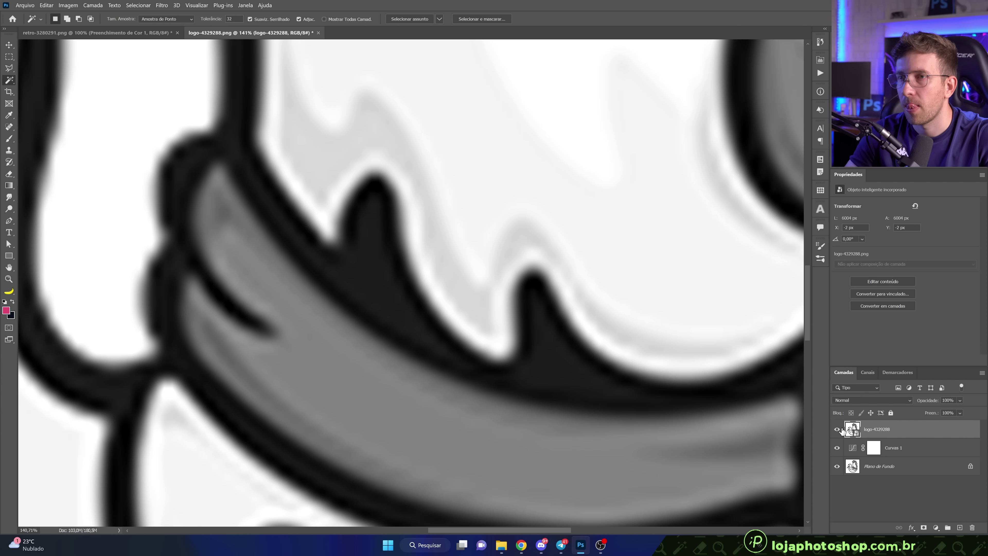
click(837, 429)
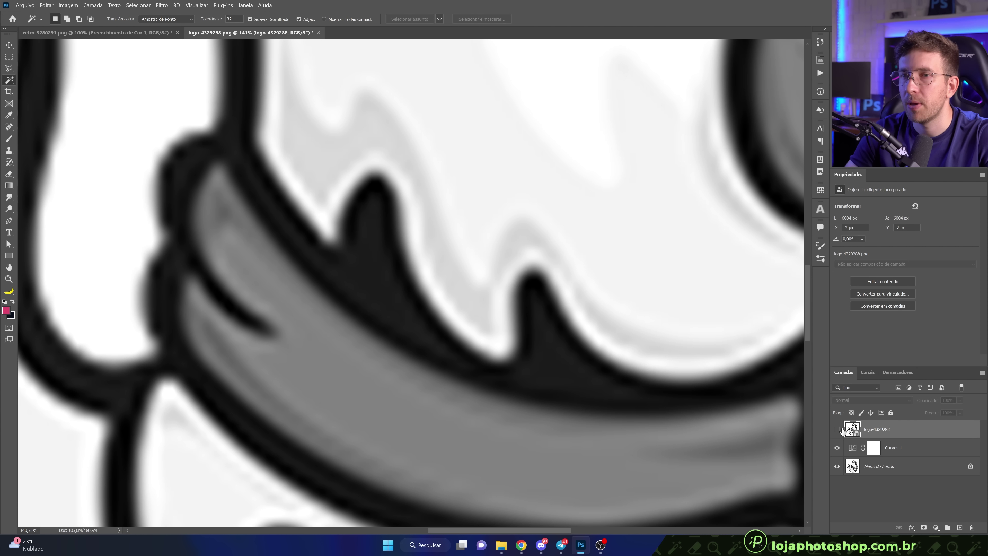
click(836, 429)
drag(503, 360, 649, 125)
drag(482, 333, 579, 299)
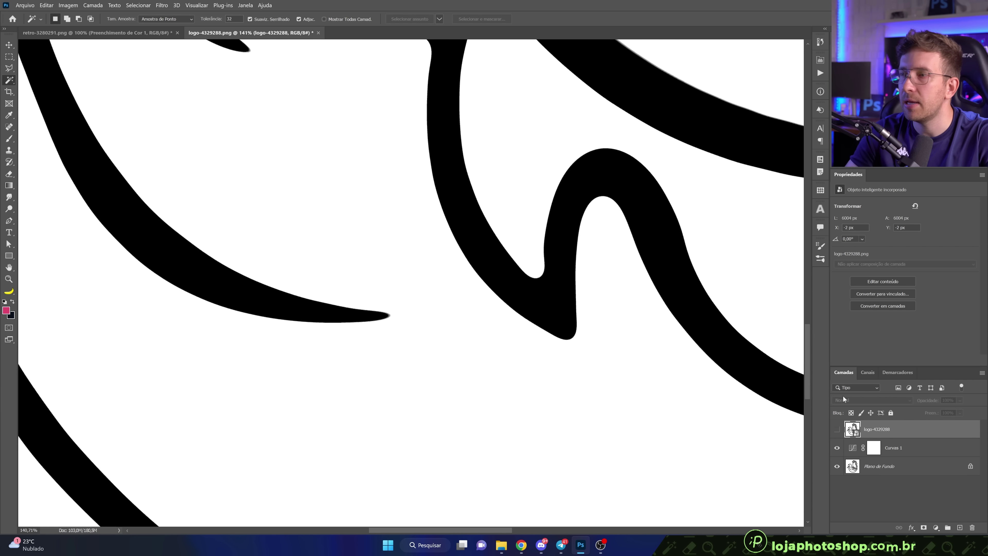
key(ctrl+0)
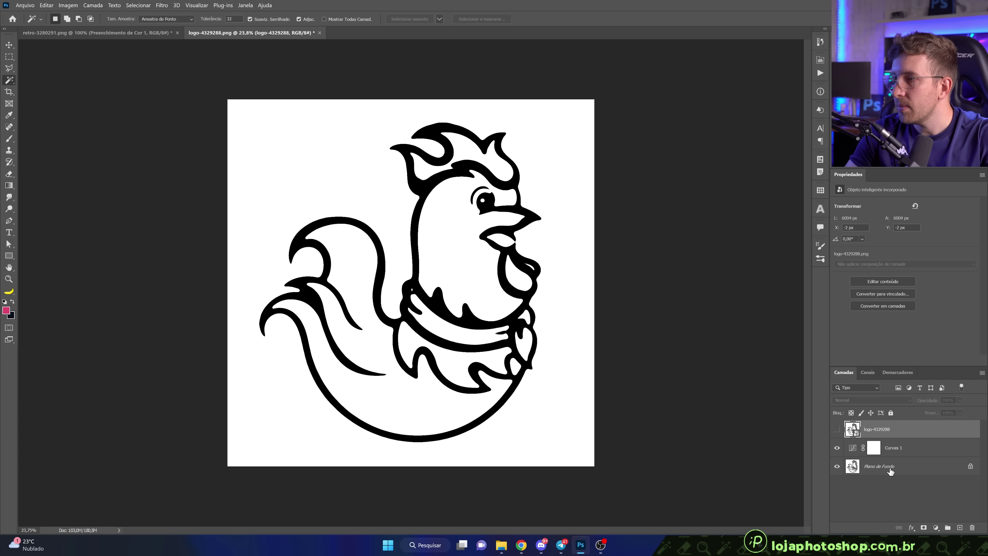
Merge away the Curvas 1 adjustment and unlock the background as Camada 0
click(912, 466)
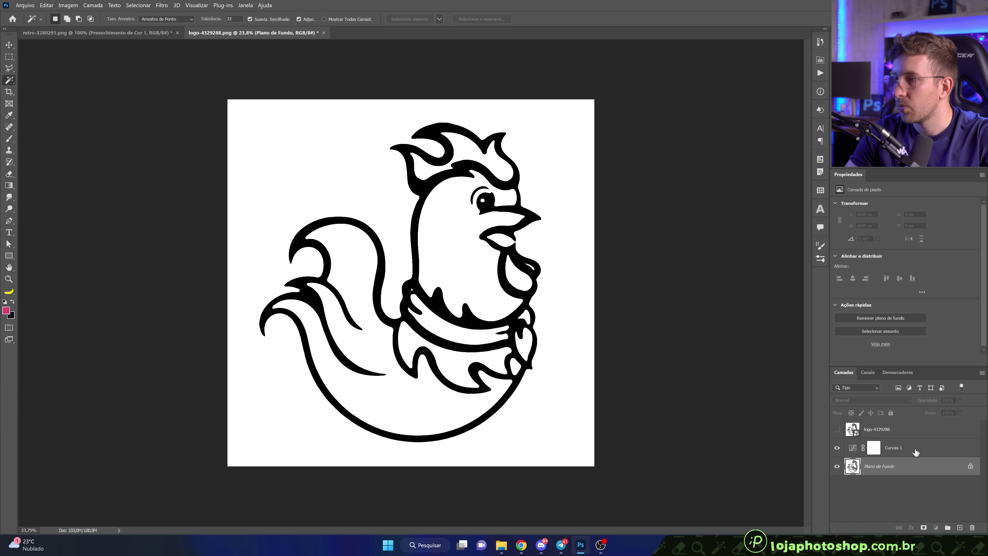
click(916, 452)
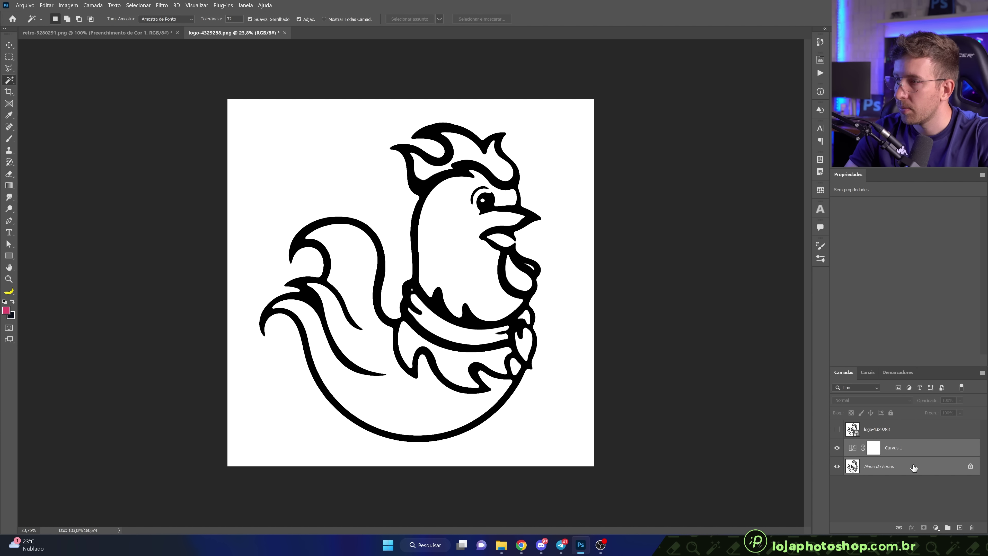
click(913, 467)
key(ctrl+shift+e)
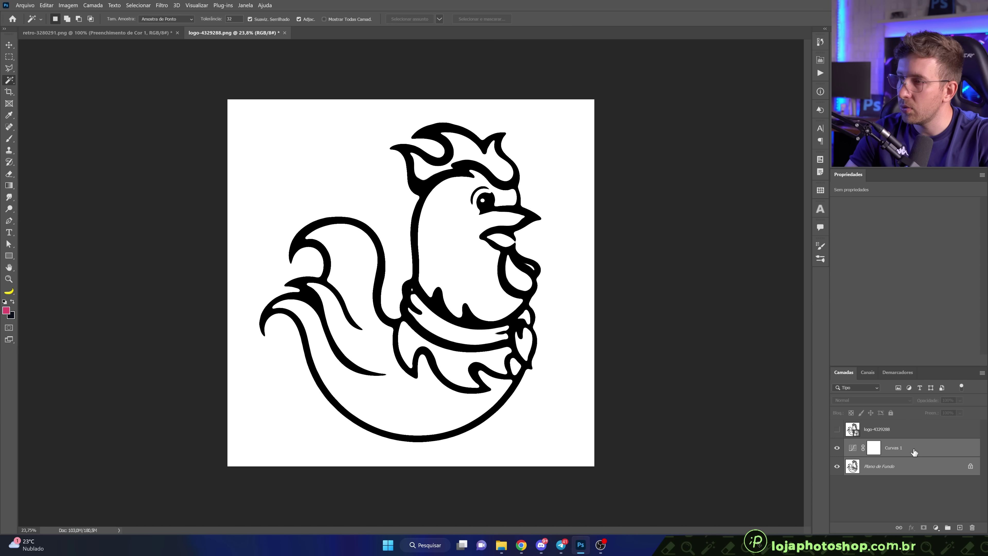
click(970, 447)
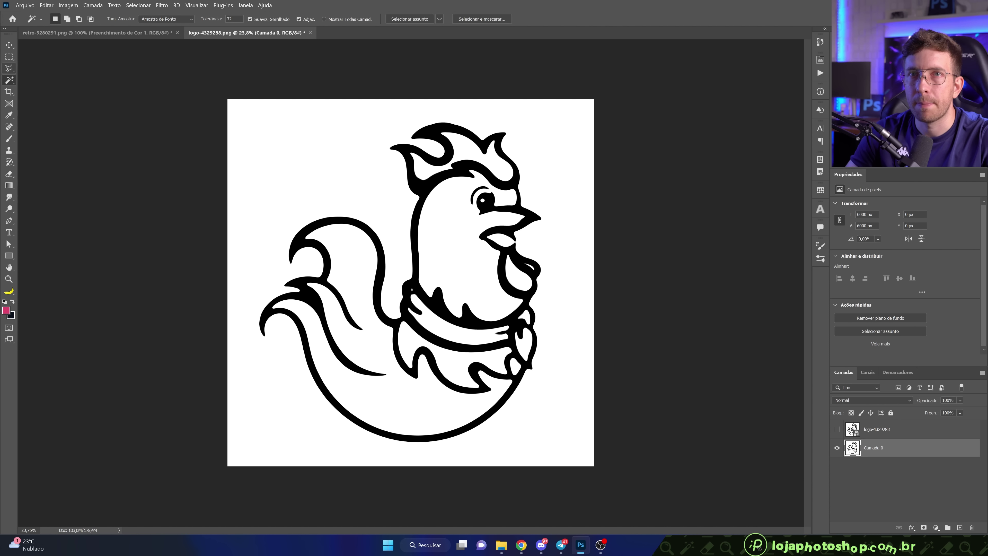
Magic-wand select the black rooster linework, adding the eyebrow arc
click(327, 253)
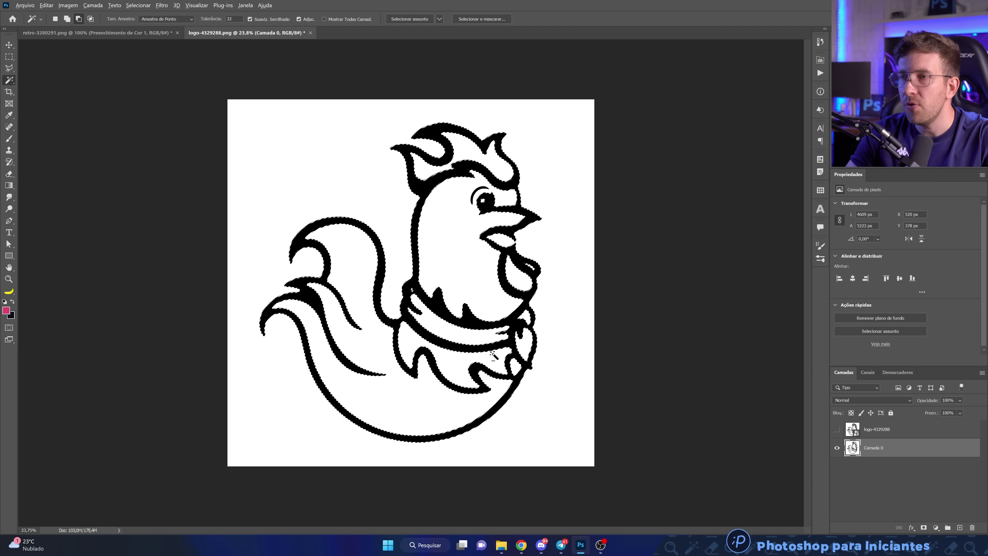
scroll(439, 310, up, 2)
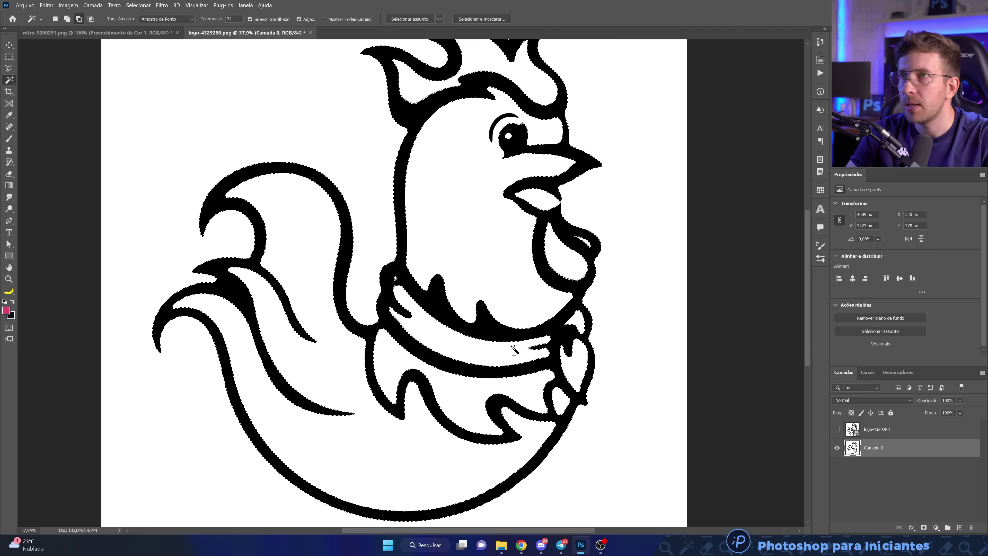
shift+click(499, 119)
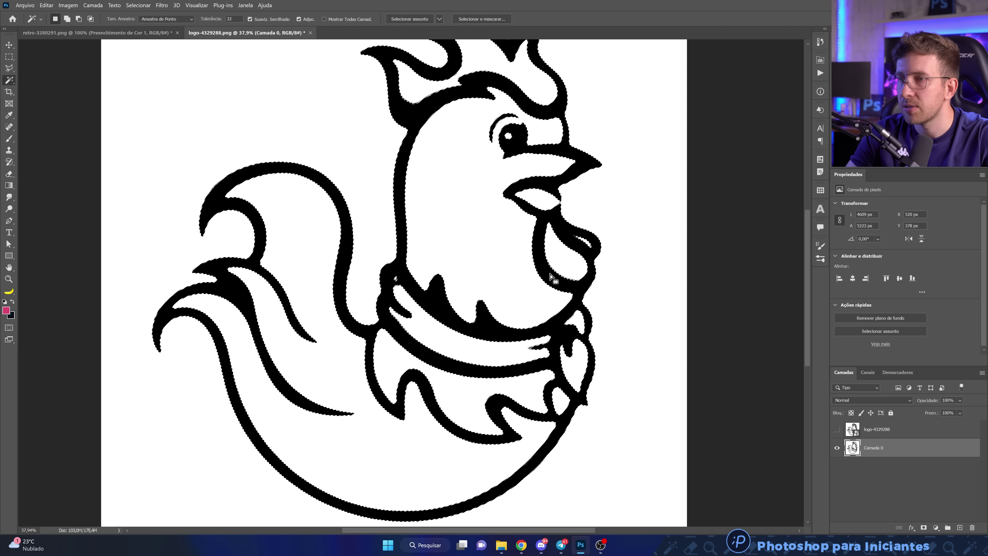
scroll(509, 296, up, 5)
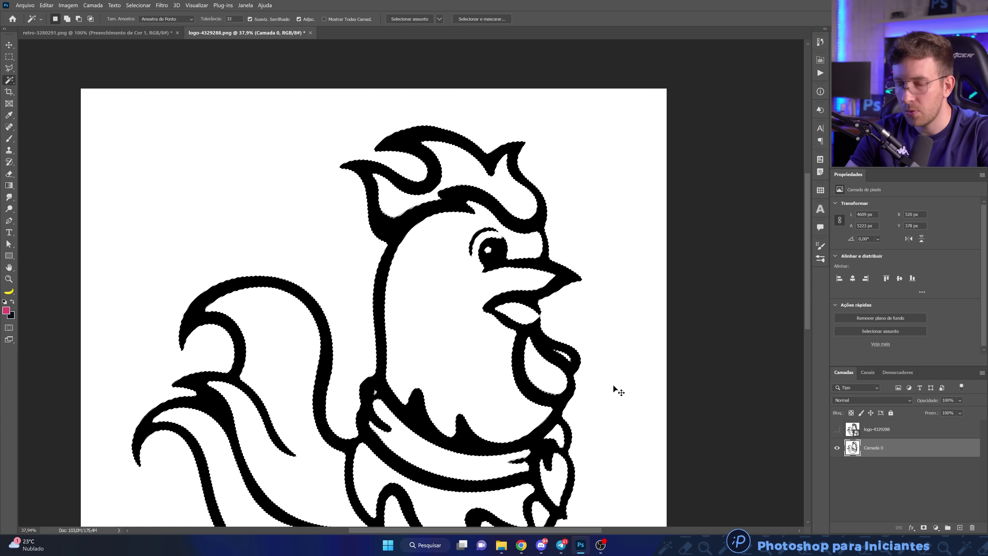
Copy the linework to Camada 1 and give it the orange-to-red Gradient Overlay preset
key(ctrl+j)
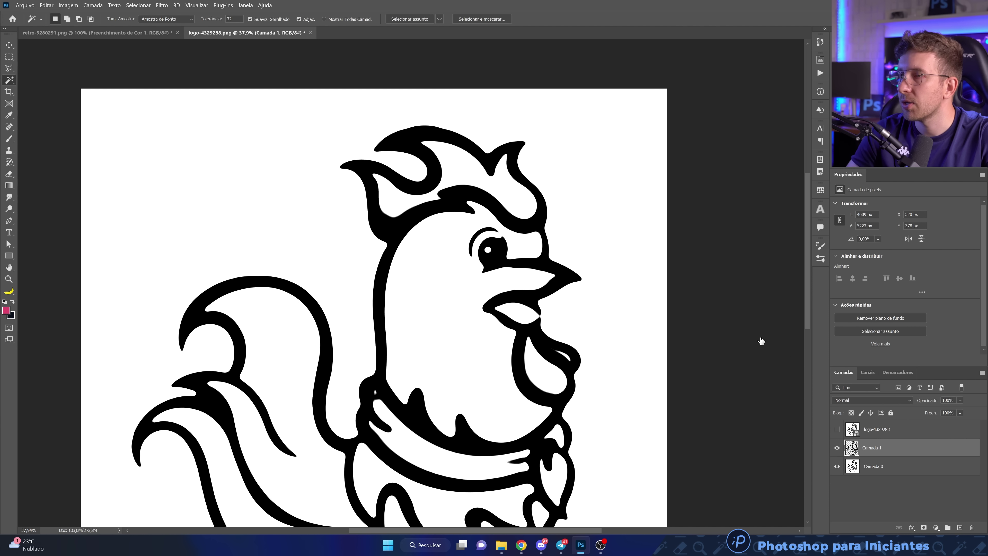
double_click(907, 448)
click(588, 388)
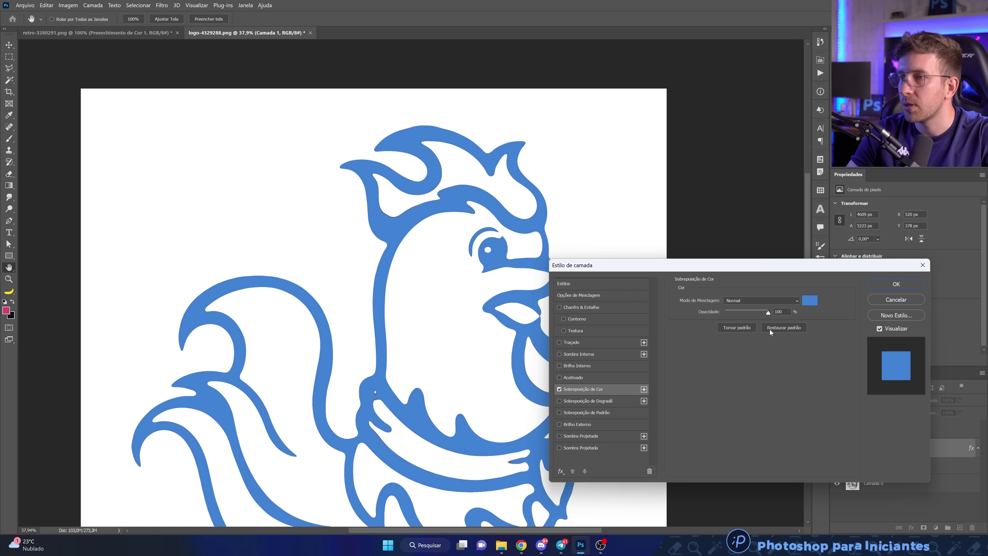
click(559, 389)
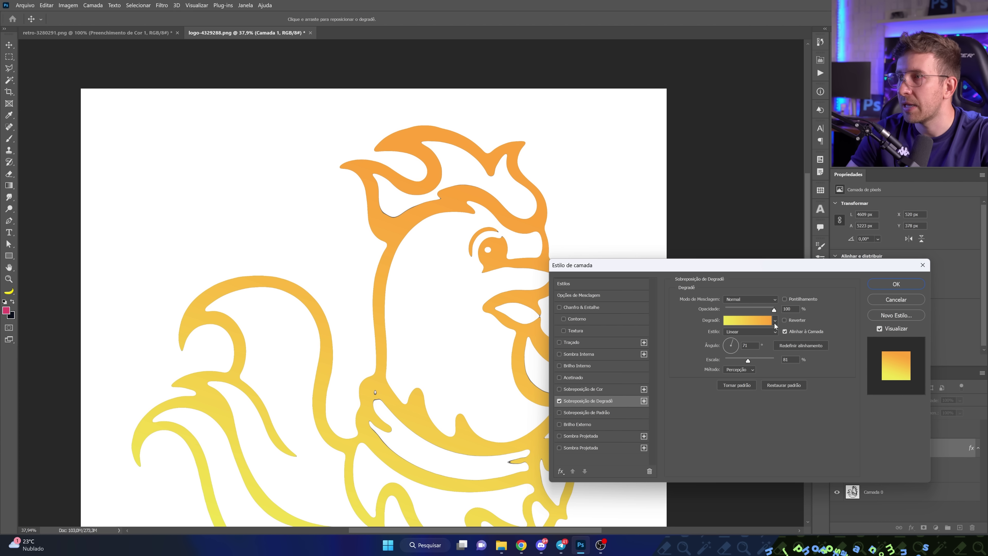
click(775, 321)
click(653, 507)
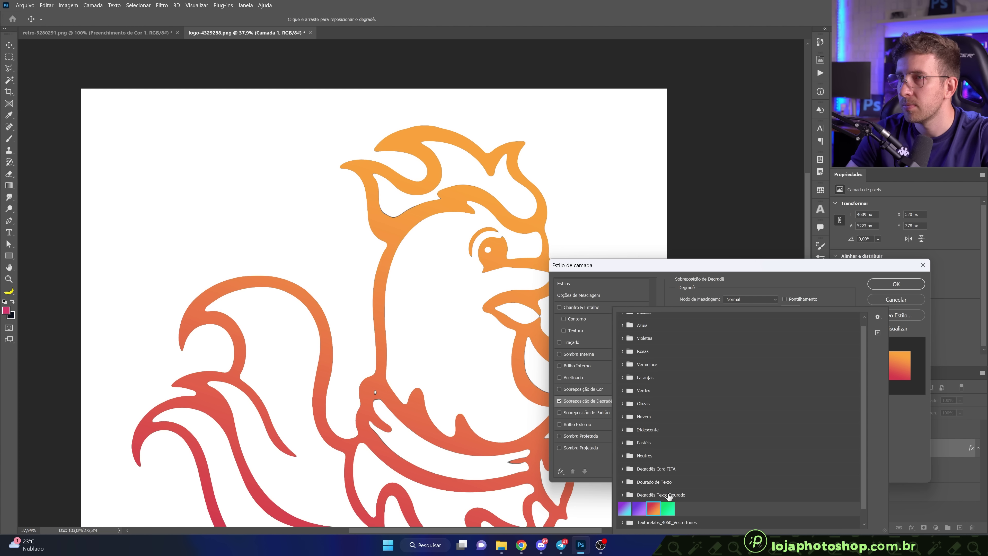
click(867, 304)
click(891, 284)
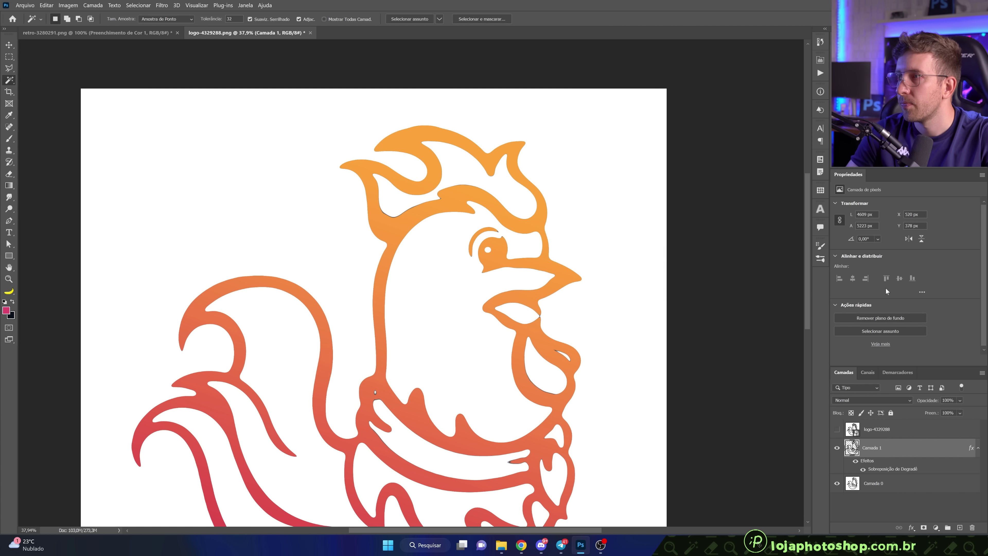
click(886, 490)
click(932, 526)
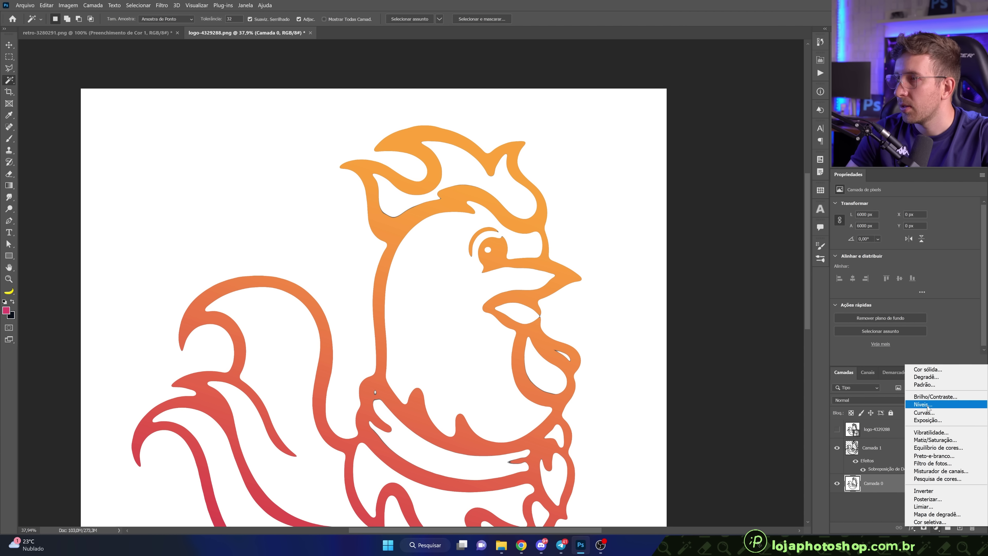
Add a gradient fill layer and darken its first stop to a dark red
click(930, 380)
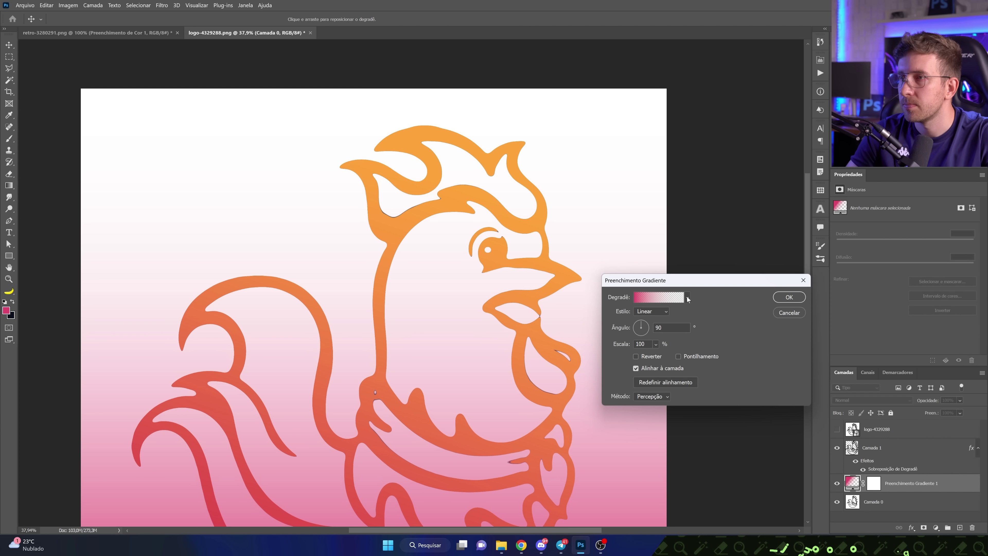
double_click(654, 472)
click(658, 296)
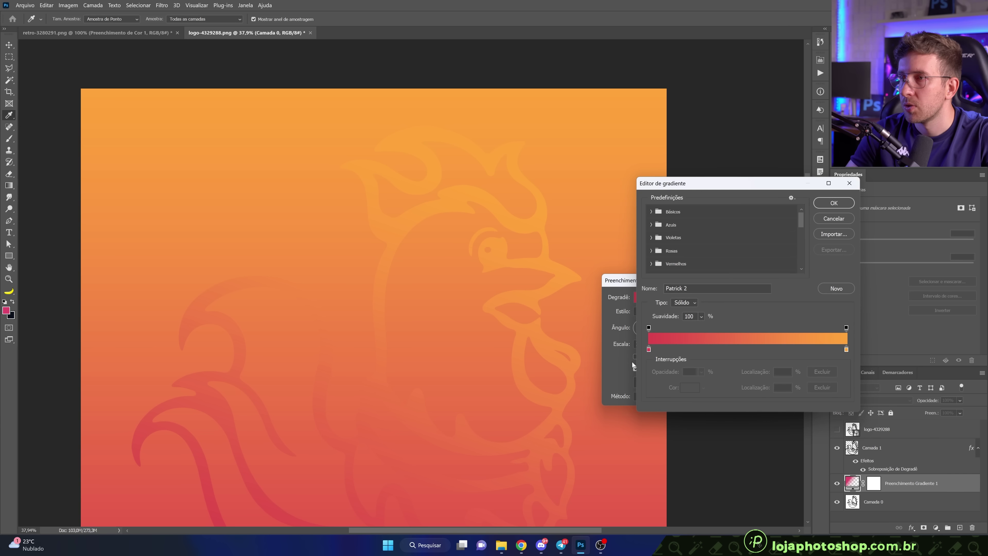
double_click(649, 350)
click(762, 383)
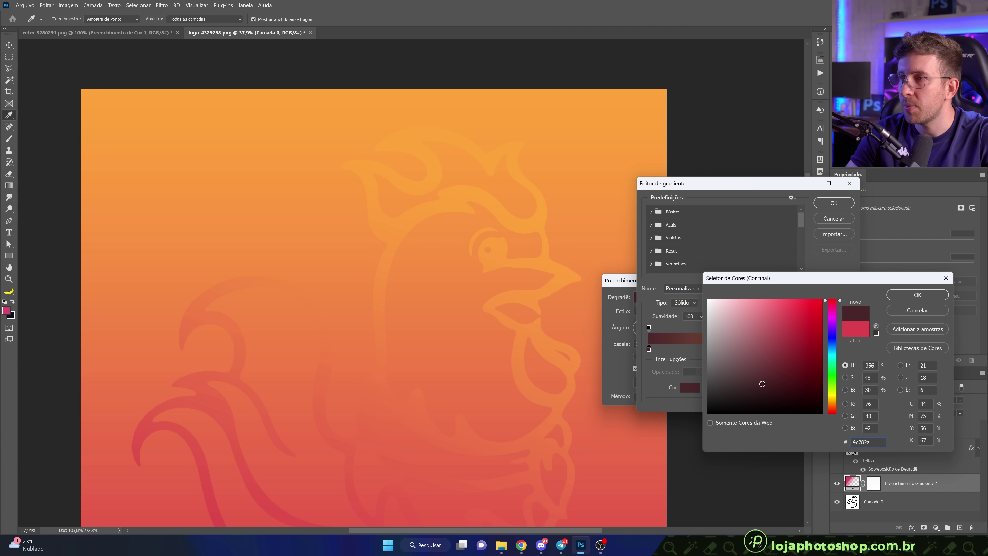
drag(762, 384, 757, 393)
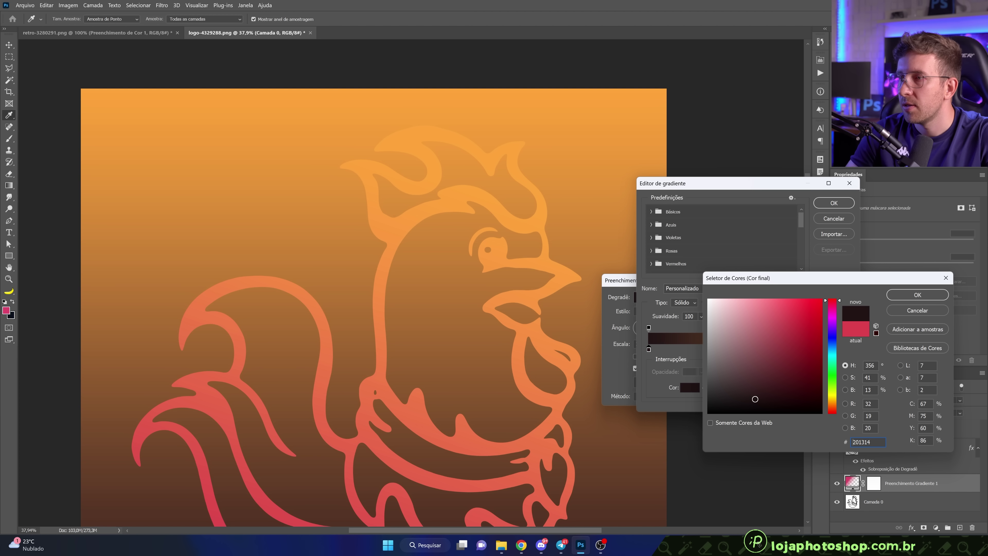
click(910, 295)
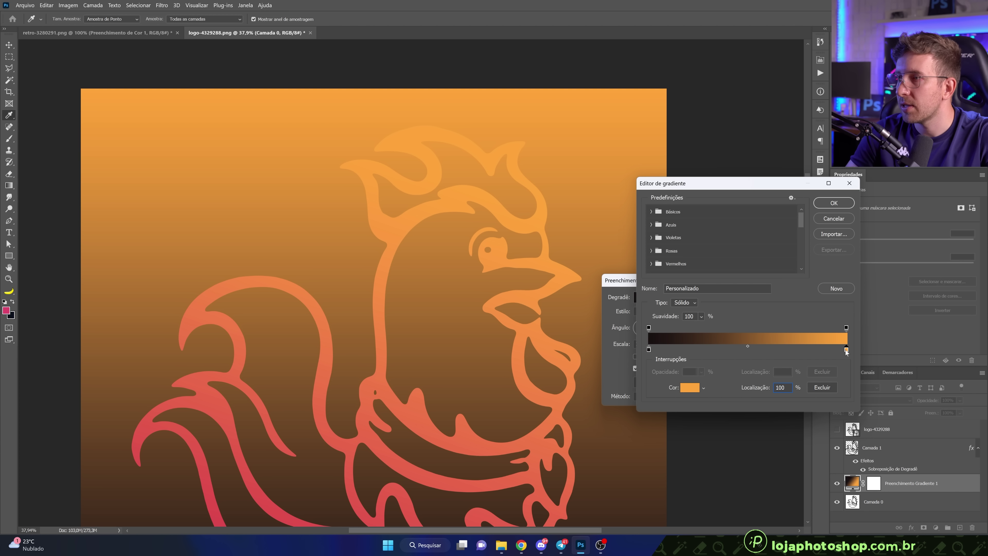
Rework the gradient stops, trying reddish-brown and dark navy tones before returning to red
double_click(847, 349)
click(790, 379)
click(910, 296)
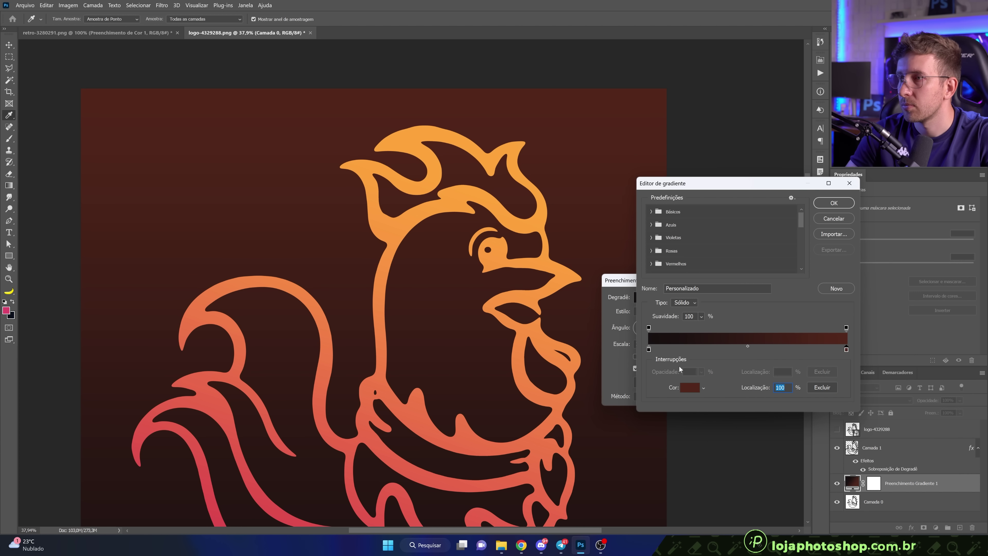
double_click(649, 350)
click(830, 347)
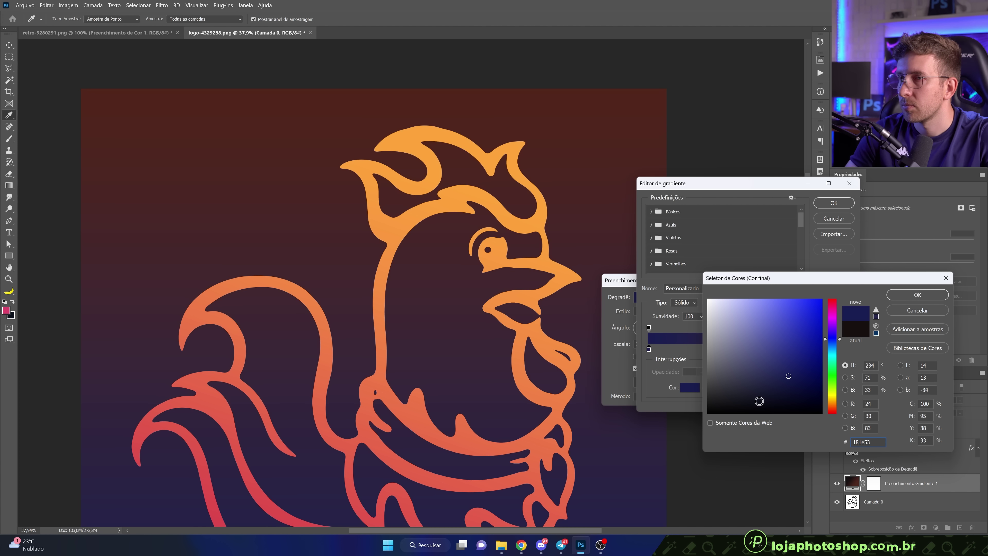
click(917, 294)
double_click(846, 349)
click(827, 346)
click(765, 395)
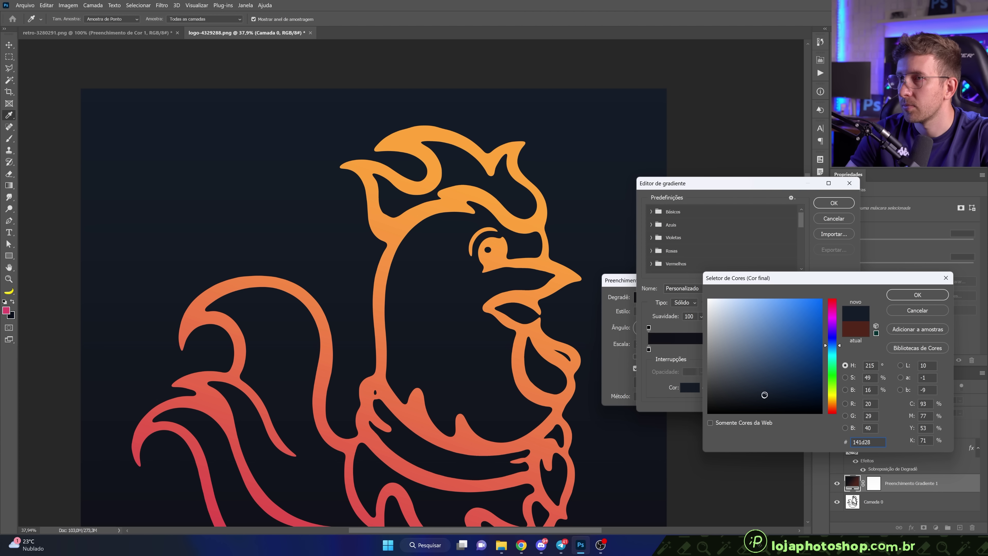
click(833, 407)
key(Return)
Set the other stop to very dark brown, confirm the fill, and show the original logo
double_click(847, 349)
click(742, 403)
key(Return)
key(Return)
key(Return)
key(ctrl+1)
key(w)
key(ctrl+0)
click(837, 429)
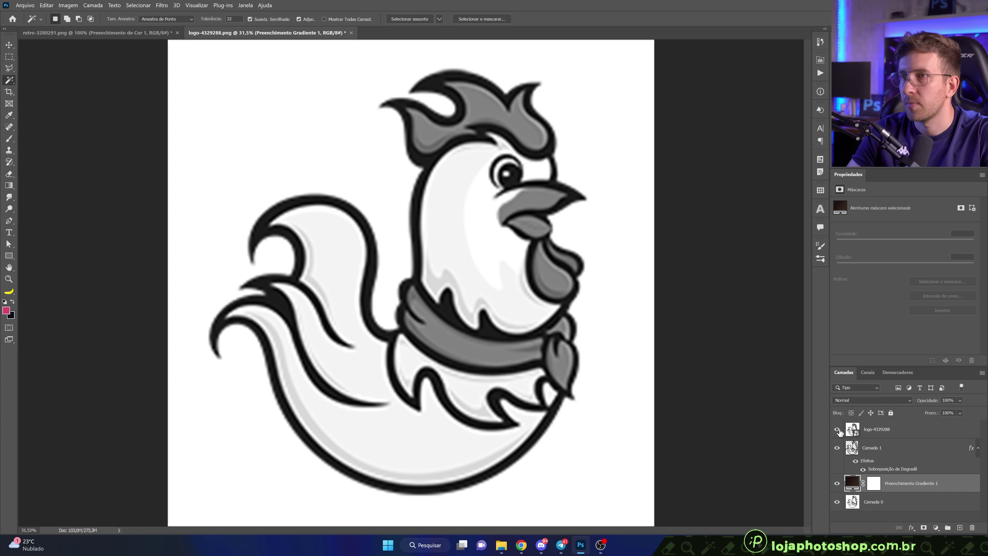
Toggle the logo-4329288 layer on and off to compare, leaving it hidden
click(838, 431)
click(837, 429)
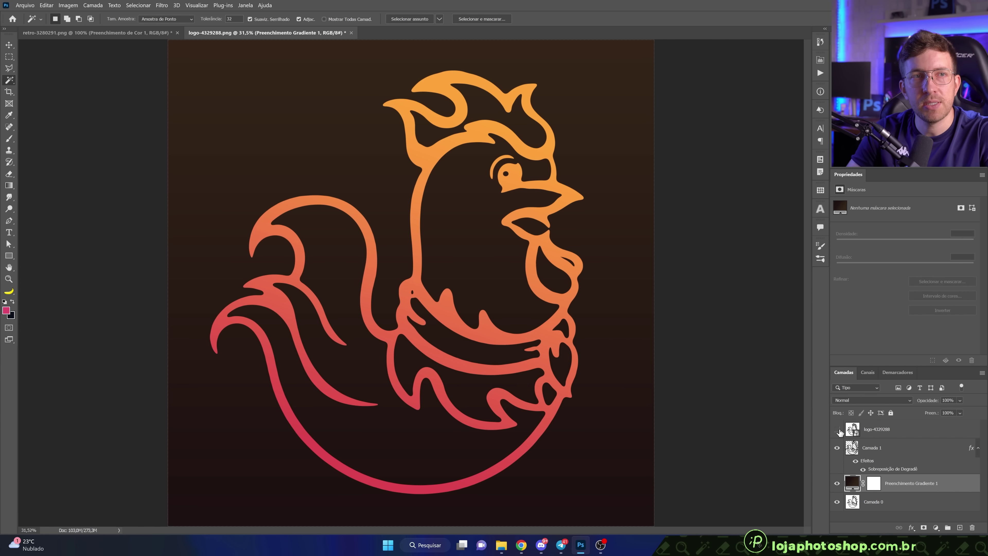
click(837, 429)
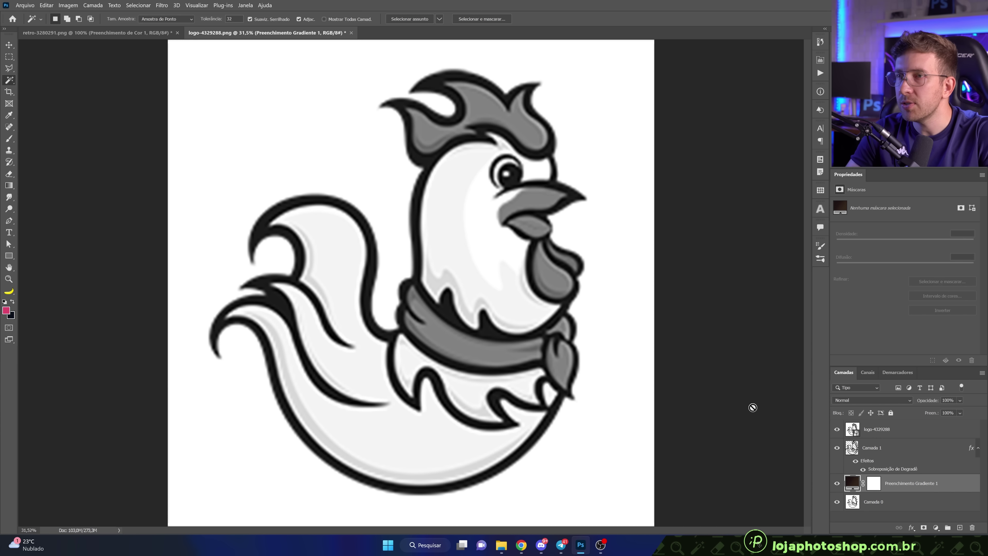
click(837, 430)
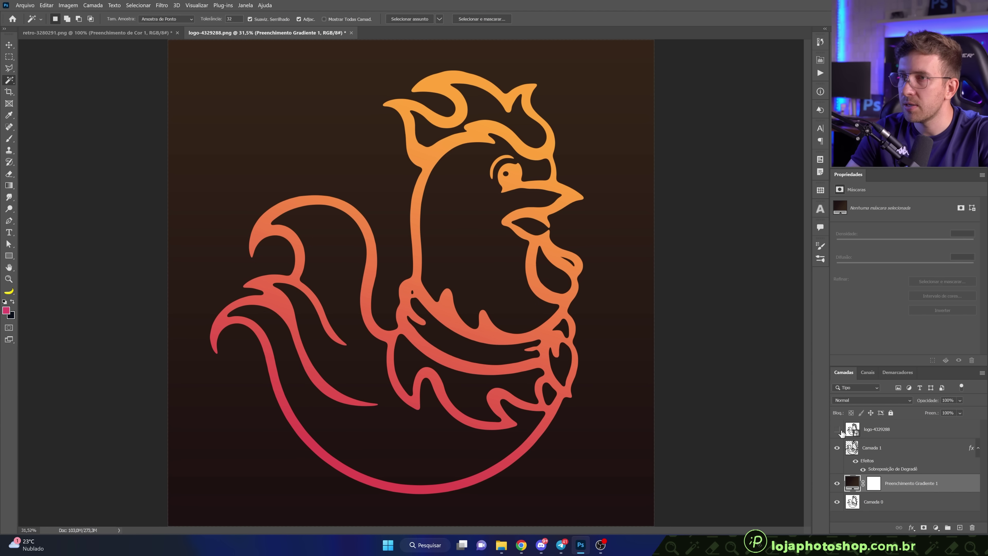
Inspect the rebuilt rooster's lower arcs and orange upper body and comb at 100% zoom
key(ctrl+1)
drag(527, 370, 512, 221)
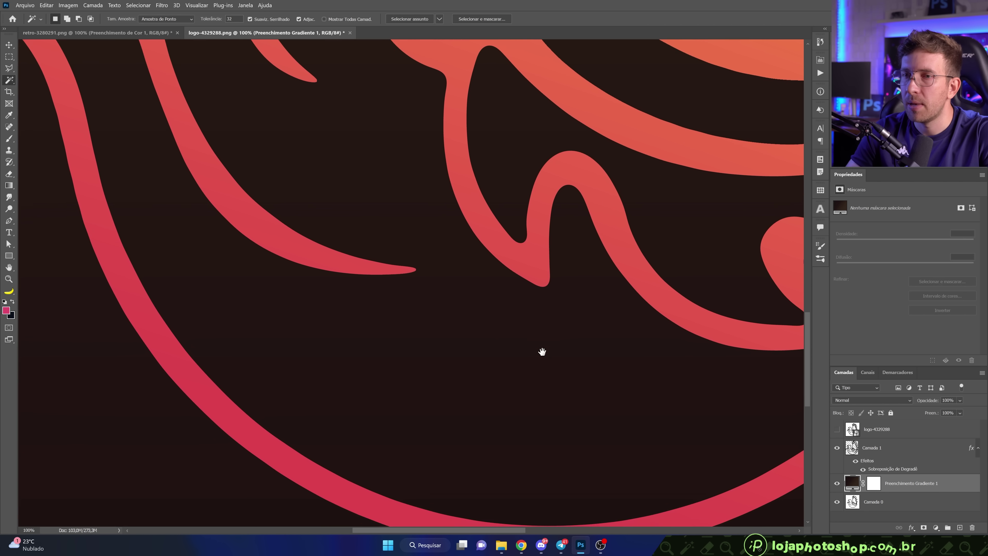
drag(540, 348, 434, 339)
mouse_move(482, 302)
mouse_down()
mouse_move(415, 360)
mouse_move(593, 271)
mouse_move(446, 289)
mouse_move(477, 457)
mouse_move(490, 315)
mouse_move(680, 304)
mouse_up()
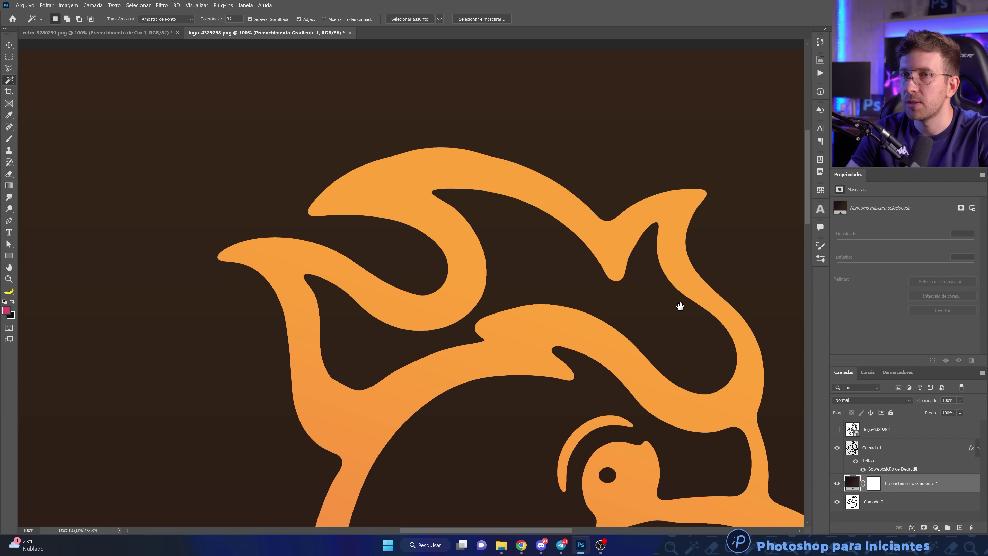